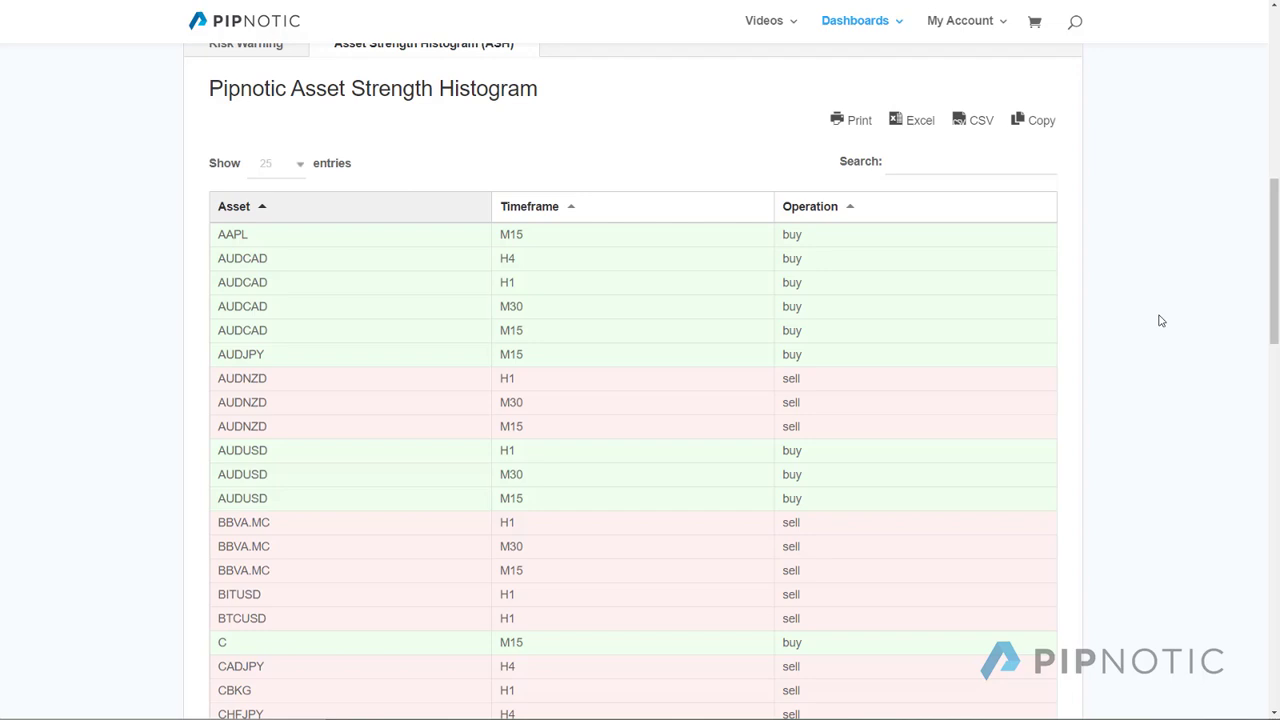
Bring up the Dashboards menu on the Pipnotic site to show its Asset Strength entry.
mouse_move(857, 20)
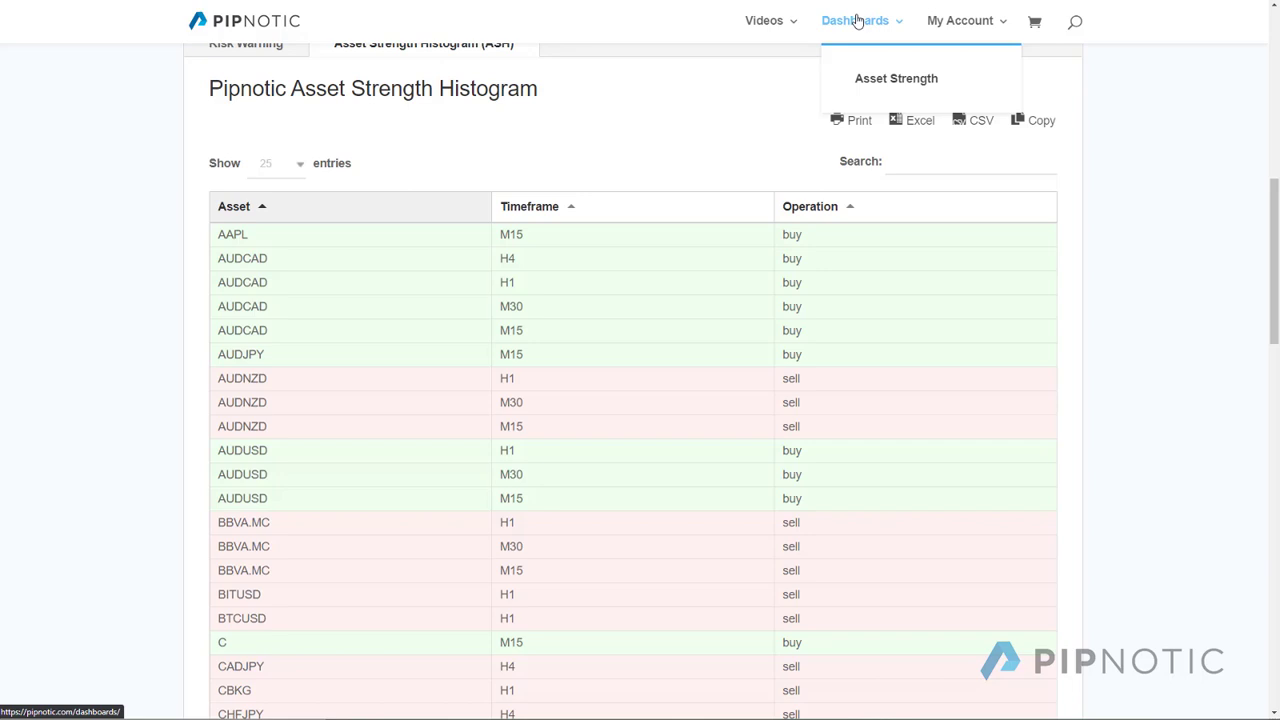
Open the Asset Strength dashboard page and switch to its Asset Strength Histogram (ASH) tab.
left_click(893, 84)
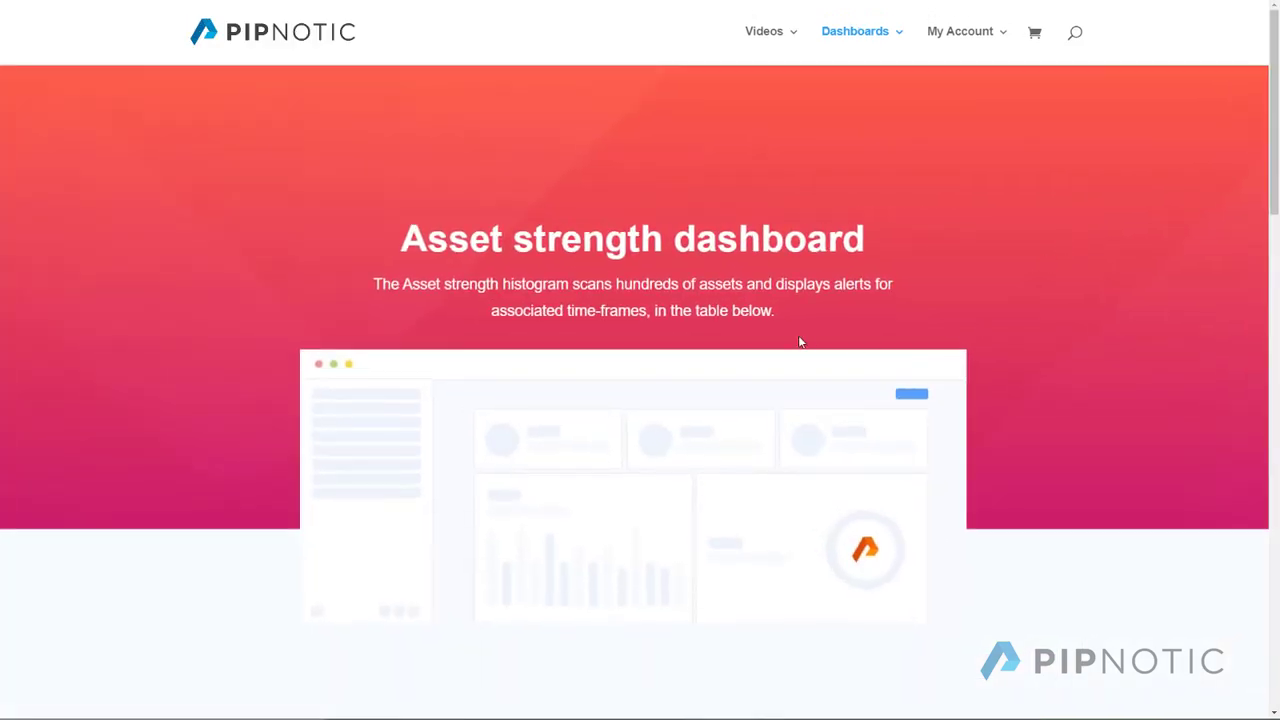
scroll(1037, 363, "down", 4)
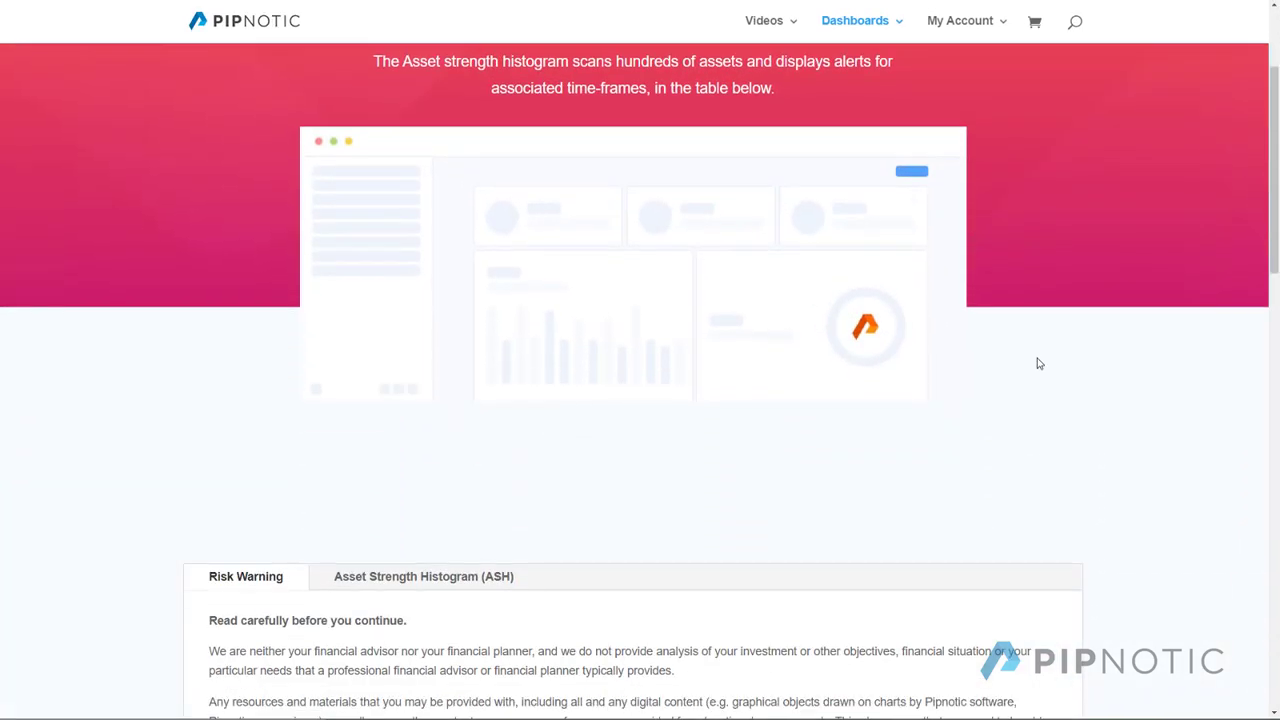
scroll(1037, 363, "down", 1)
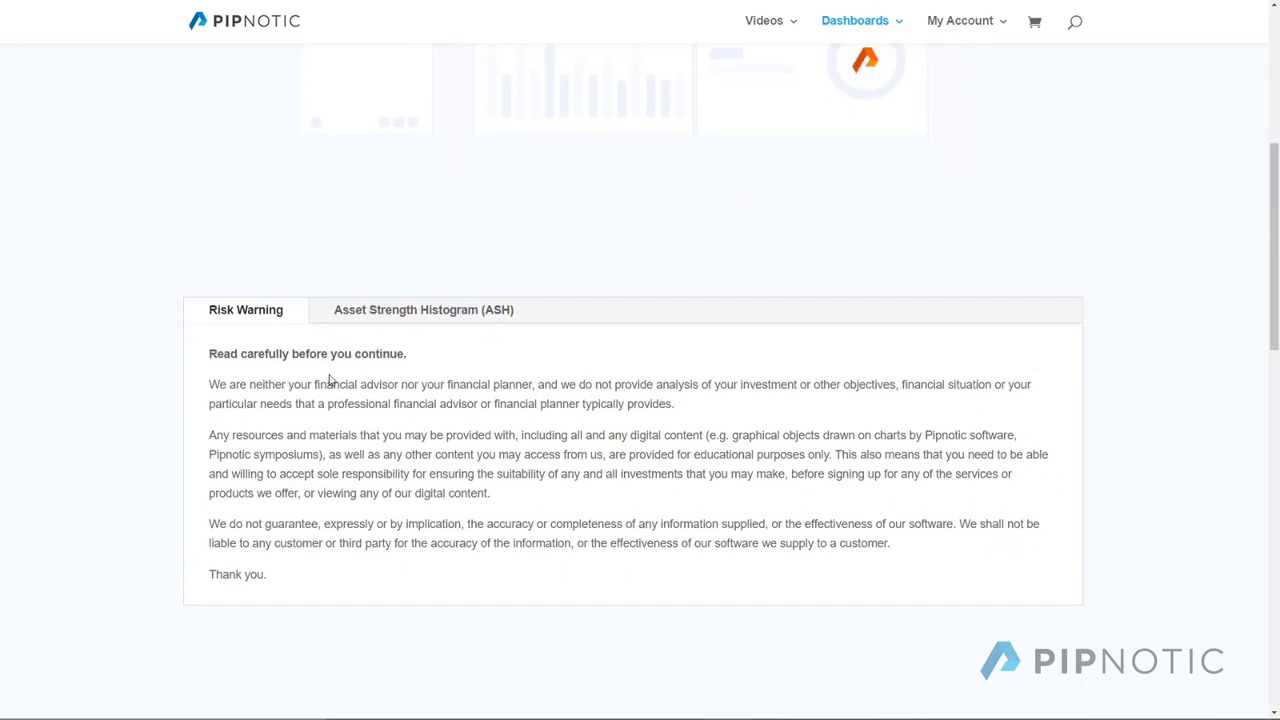
left_click(406, 308)
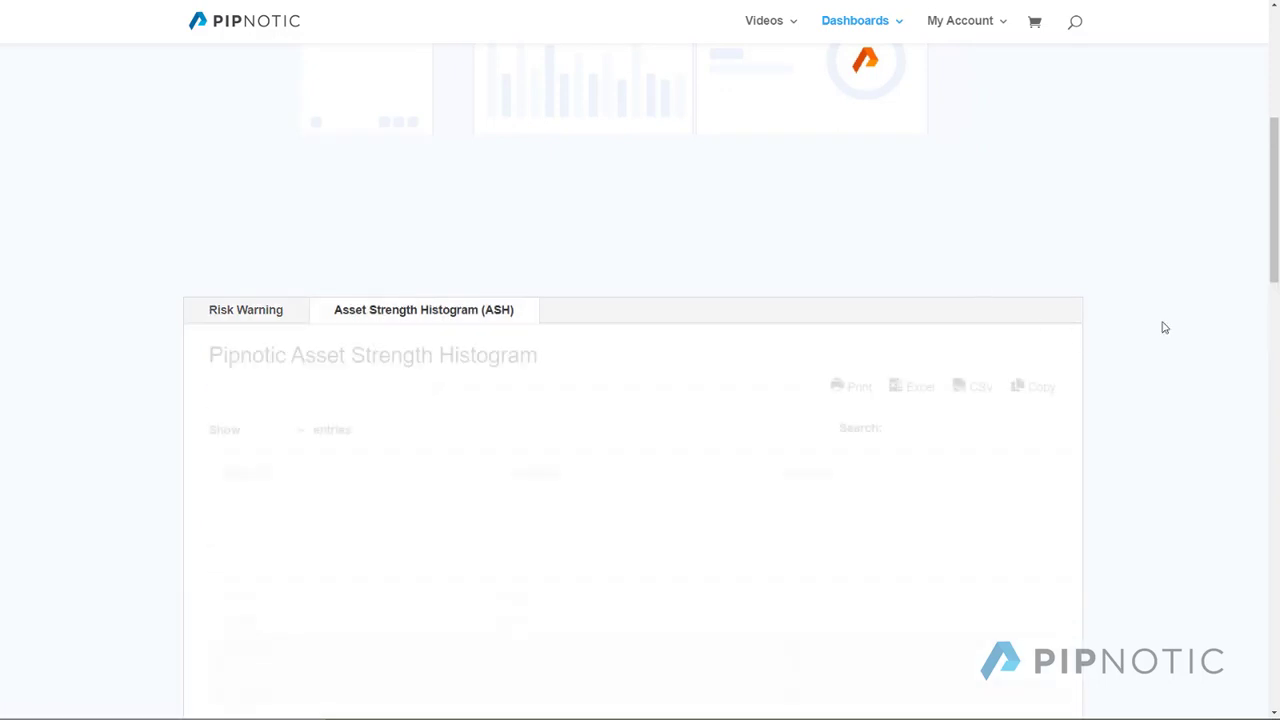
scroll(1120, 330, "down", 3)
scroll(1131, 328, "down", 3)
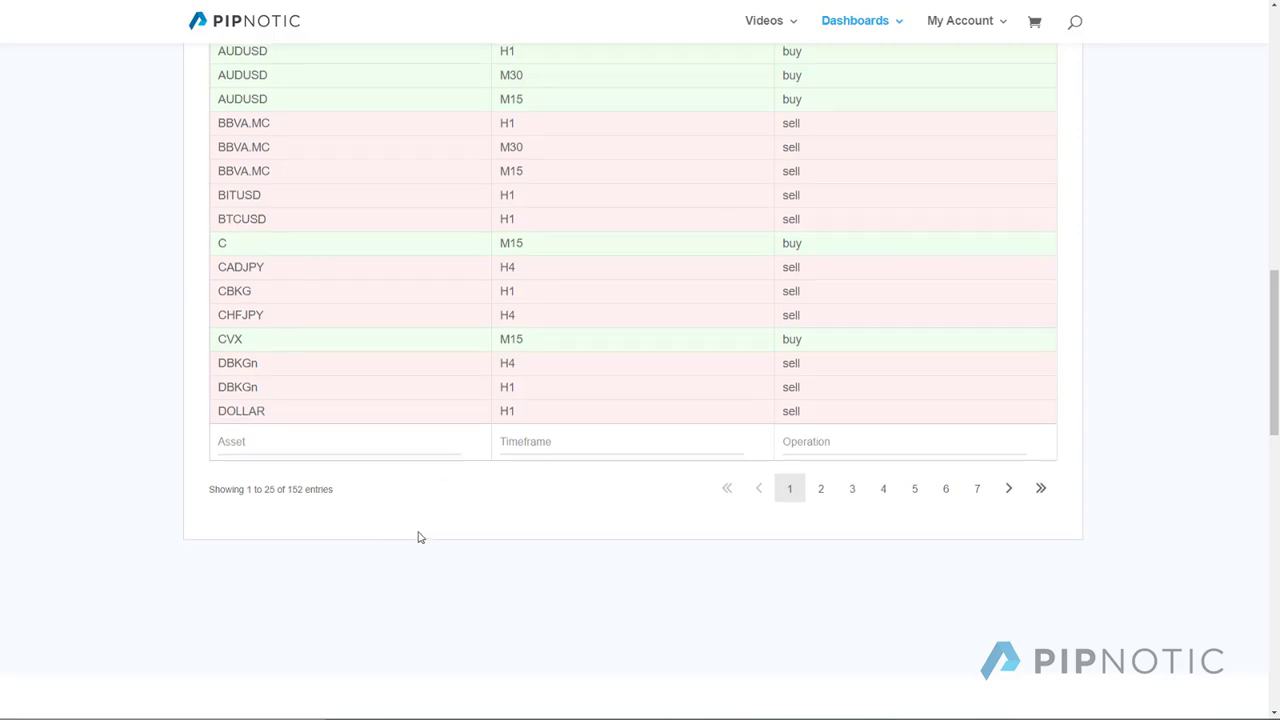
scroll(368, 469, "up", 1)
scroll(368, 469, "up", 2)
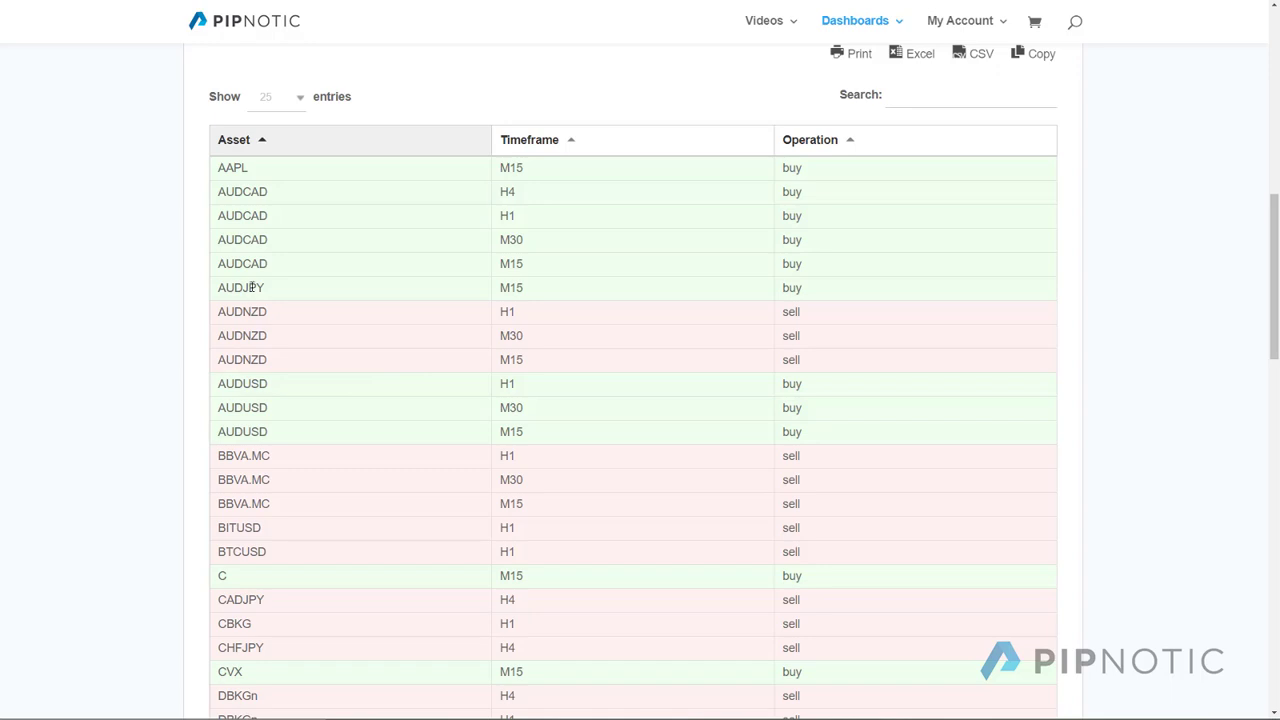
Highlight the four AUDCAD buy-signal rows and the M15 entry in the ASH table, then clear the selection.
left_click_drag(219, 192, 833, 271)
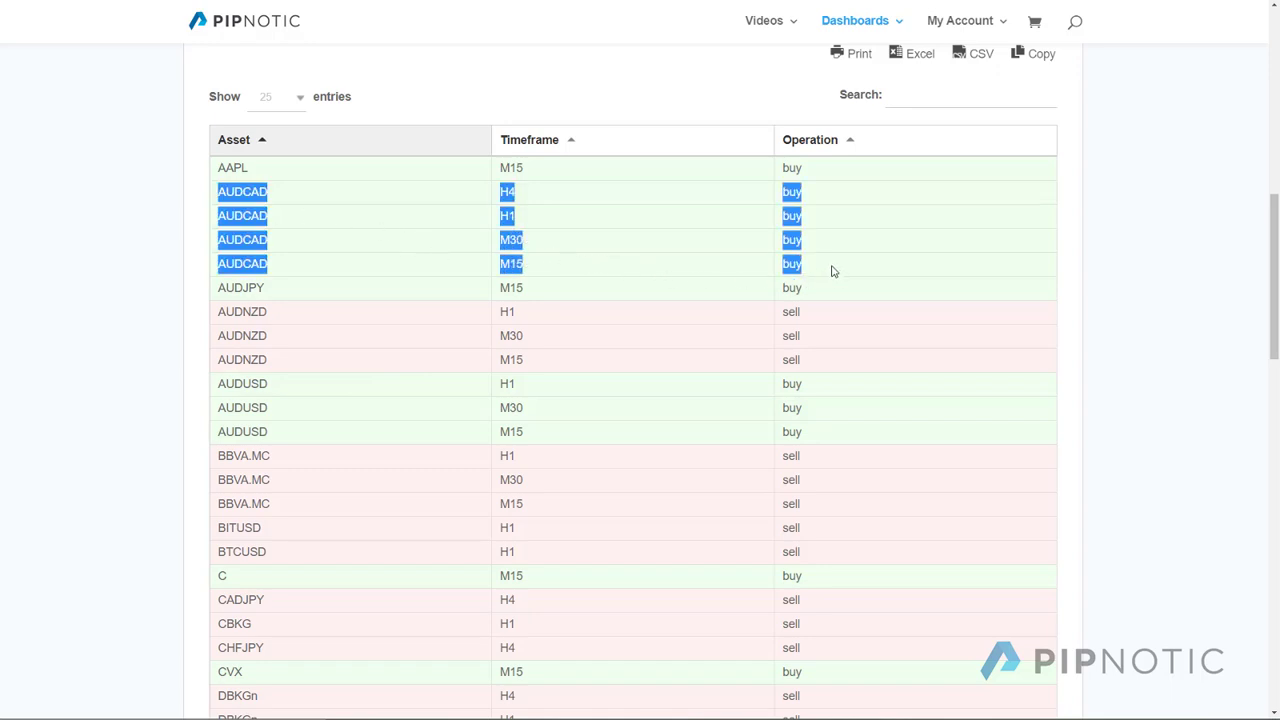
left_click(246, 191)
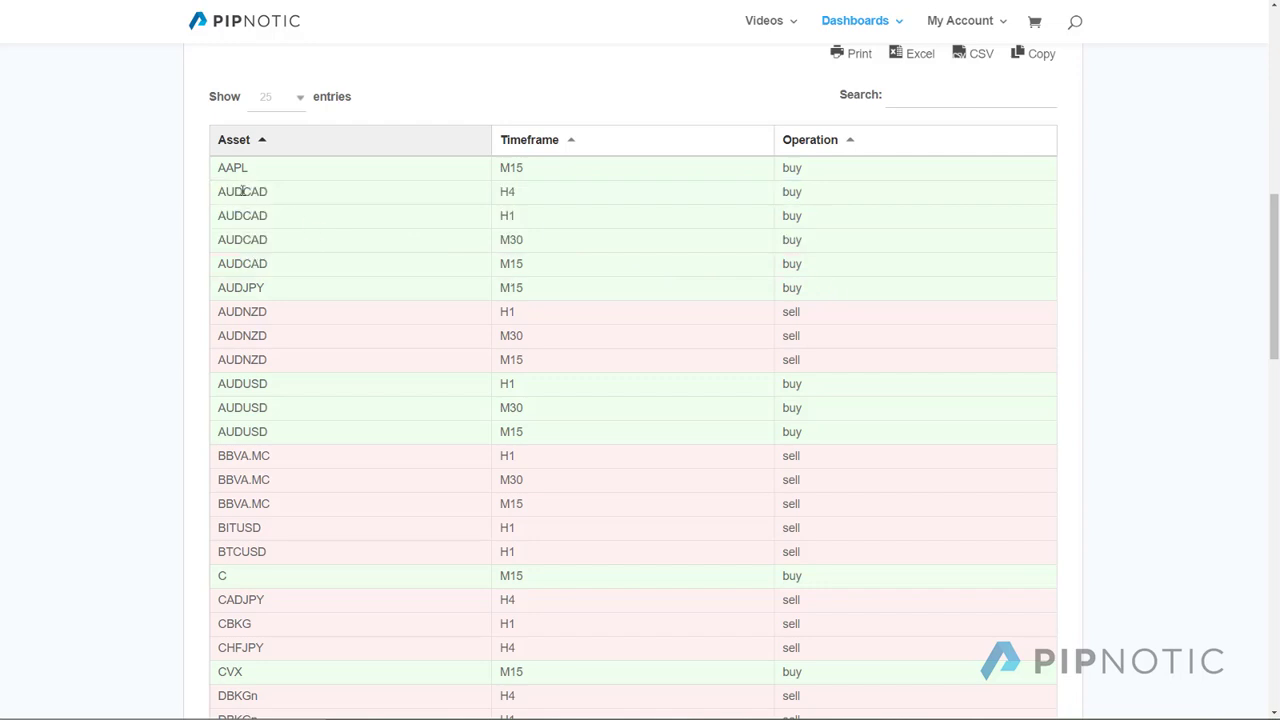
double_click(242, 215)
double_click(242, 240)
left_click(333, 241)
double_click(510, 266)
left_click(558, 247)
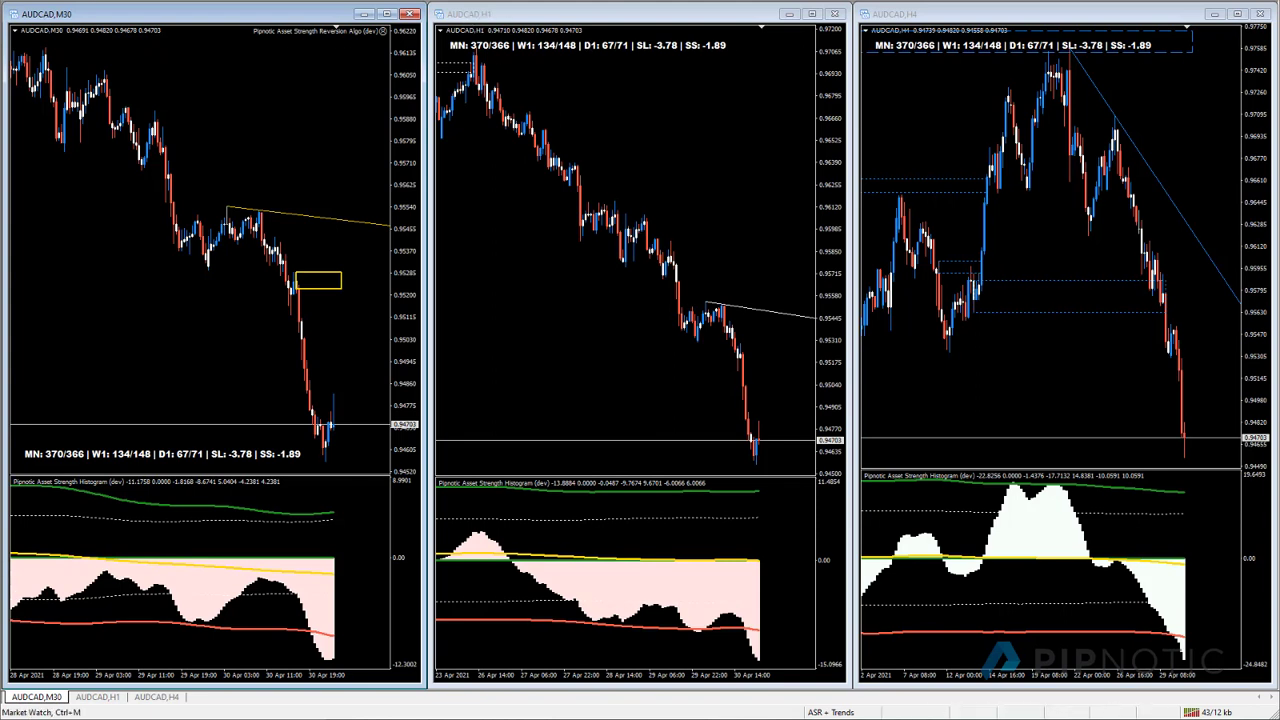
Open an additional AUDCAD chart window from the Market Watch symbol list.
key("ctrl+m")
right_click(69, 181)
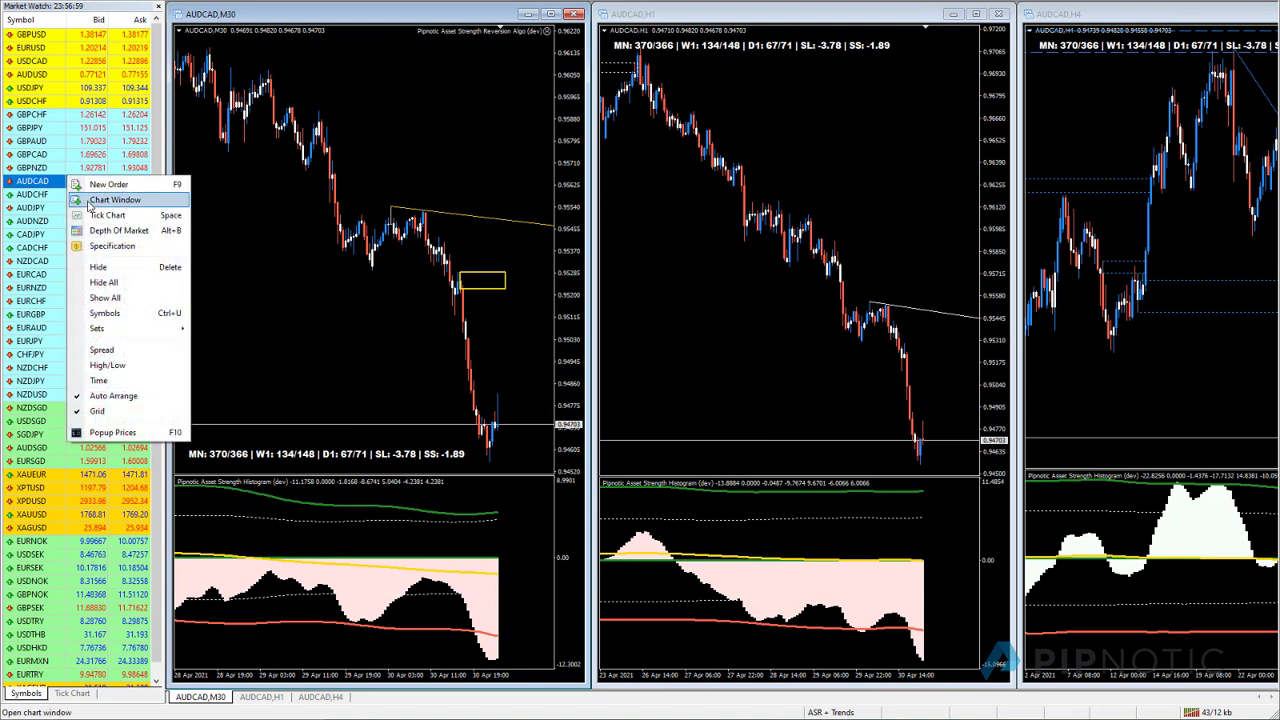
key("Escape")
left_click(157, 5)
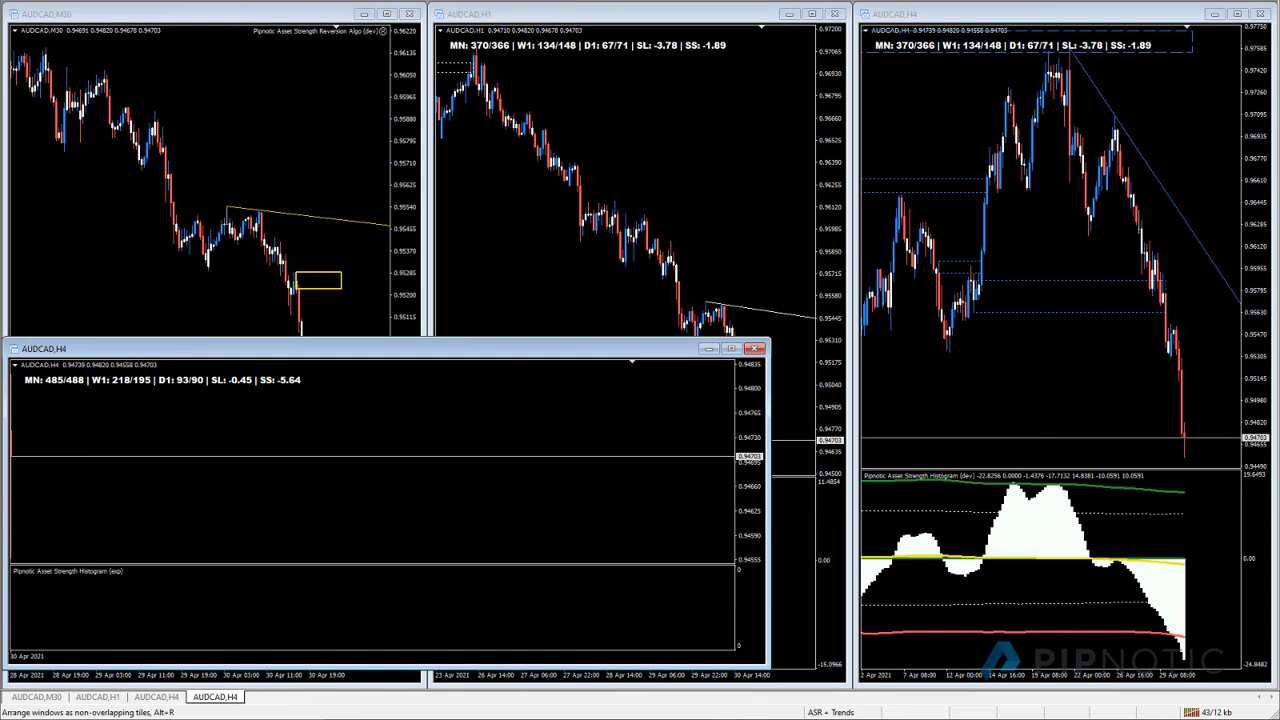
Tile the four AUDCAD charts and set their timeframes to M15, M30, H1 and H4.
key("alt+r")
left_click(944, 472)
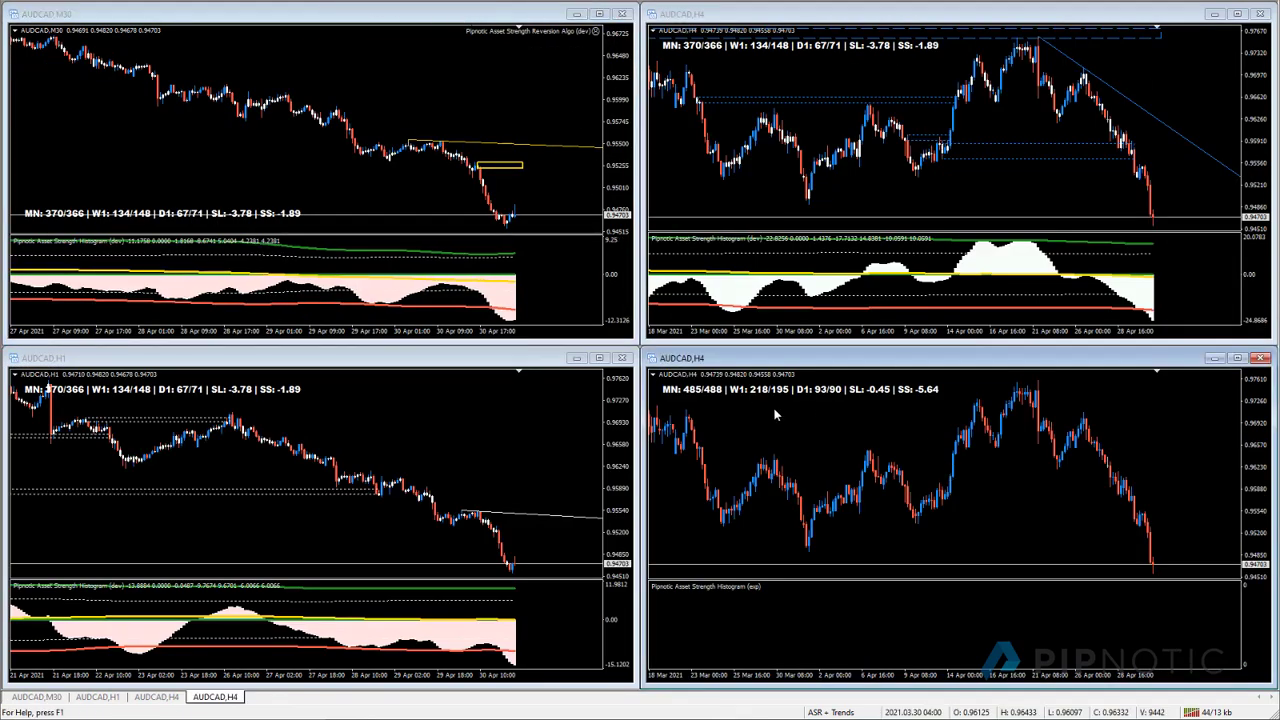
left_click(744, 140)
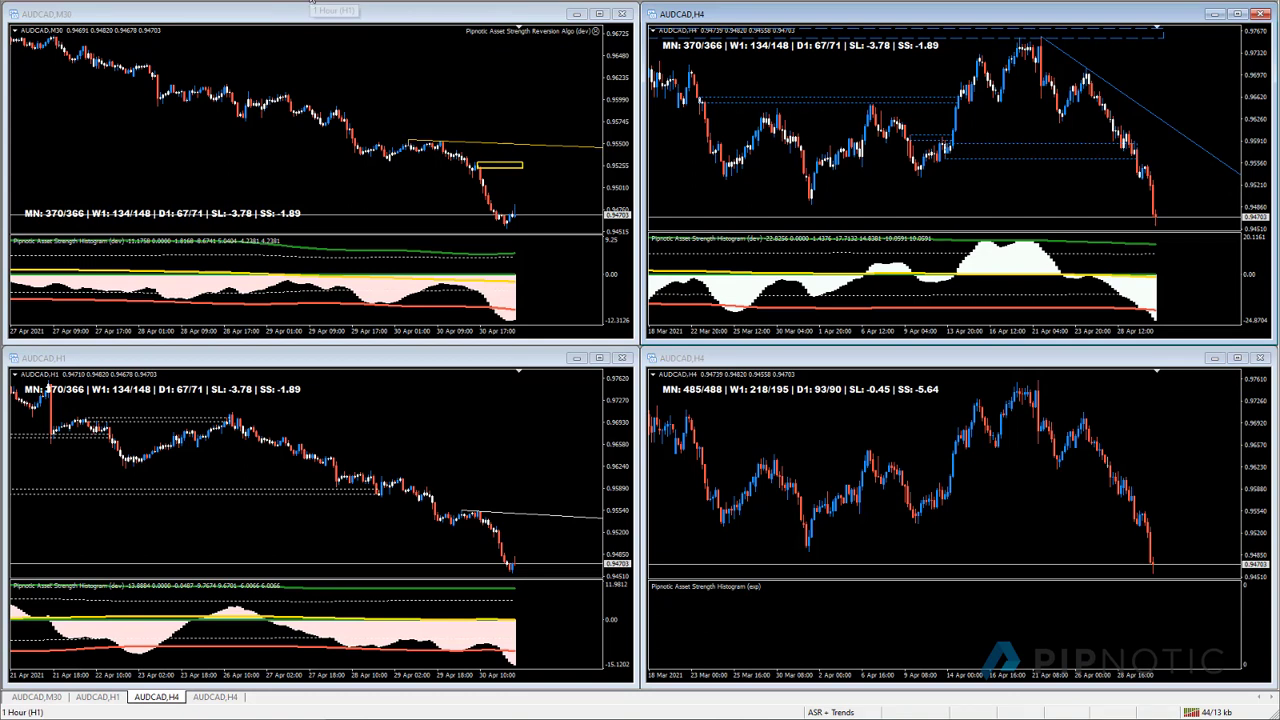
left_click(413, 452)
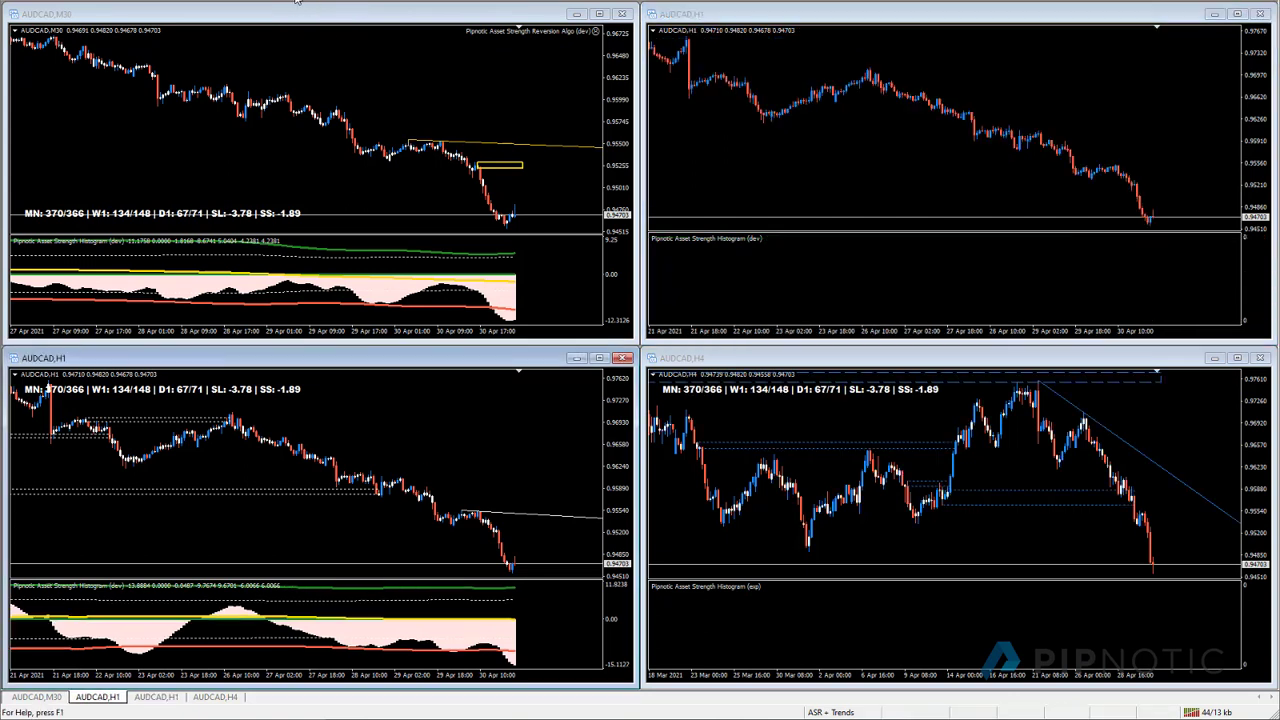
left_click(302, 104)
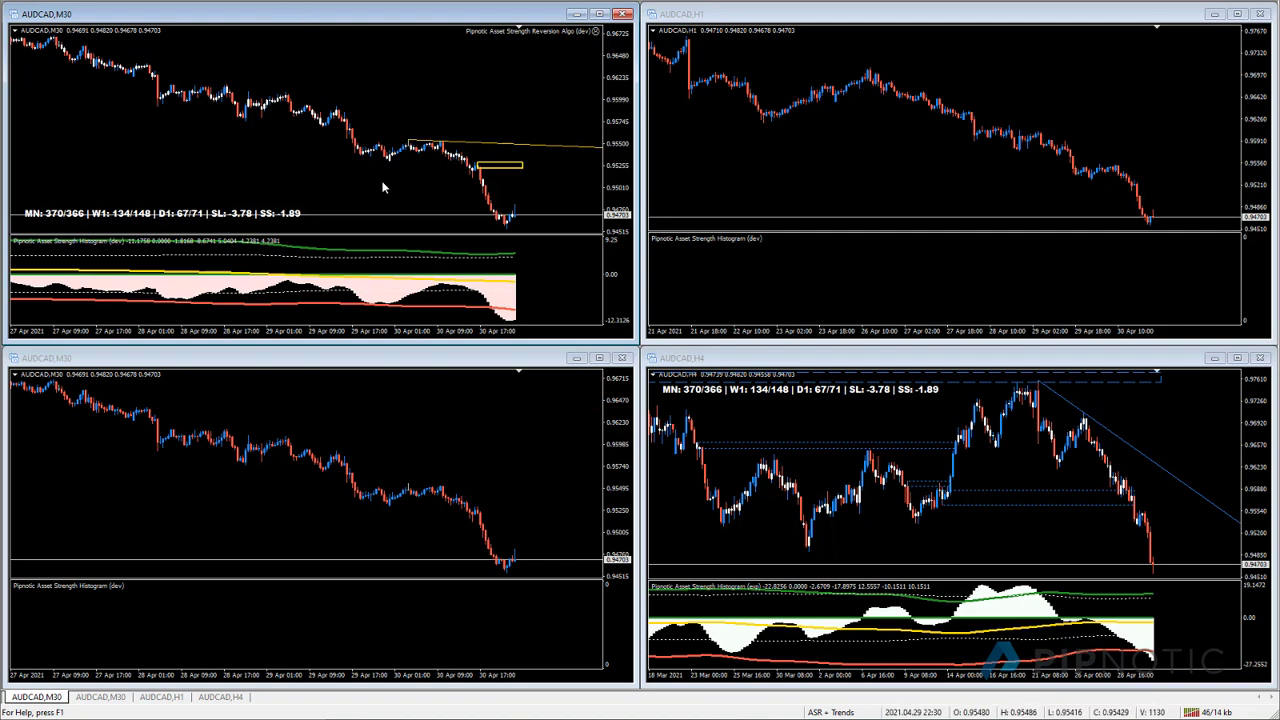
mouse_move(506, 231)
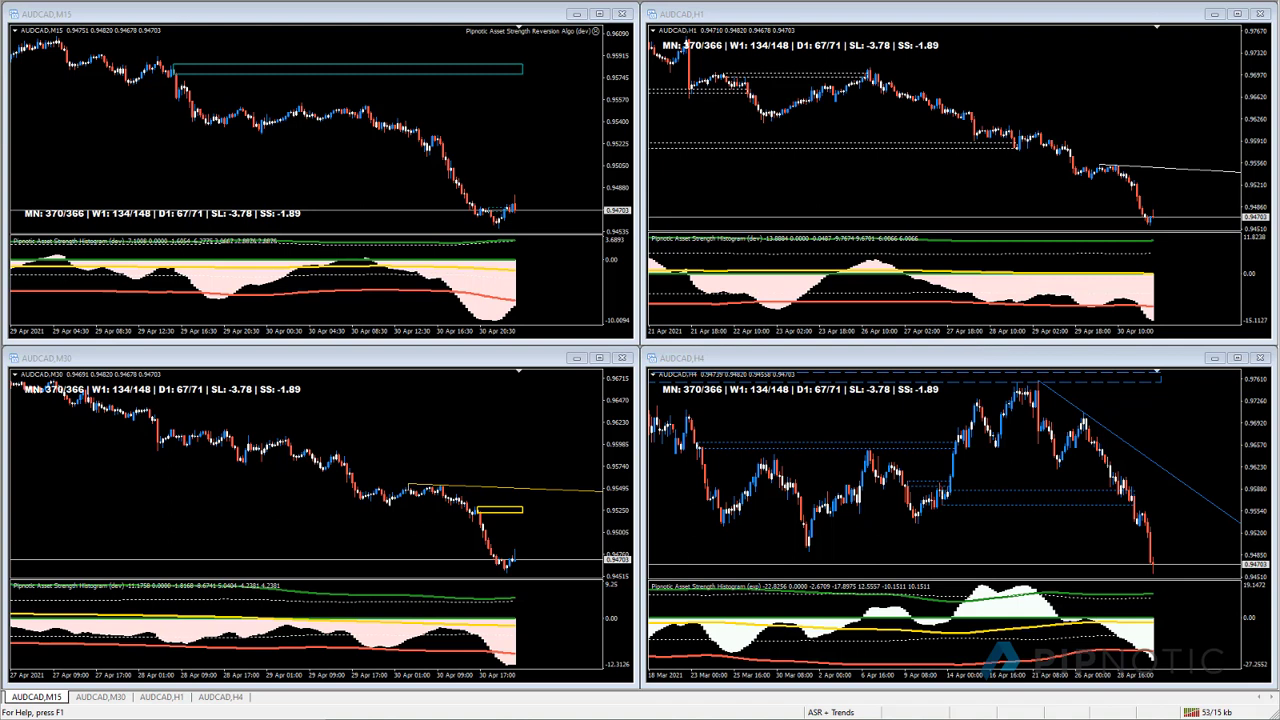
left_click(1237, 358)
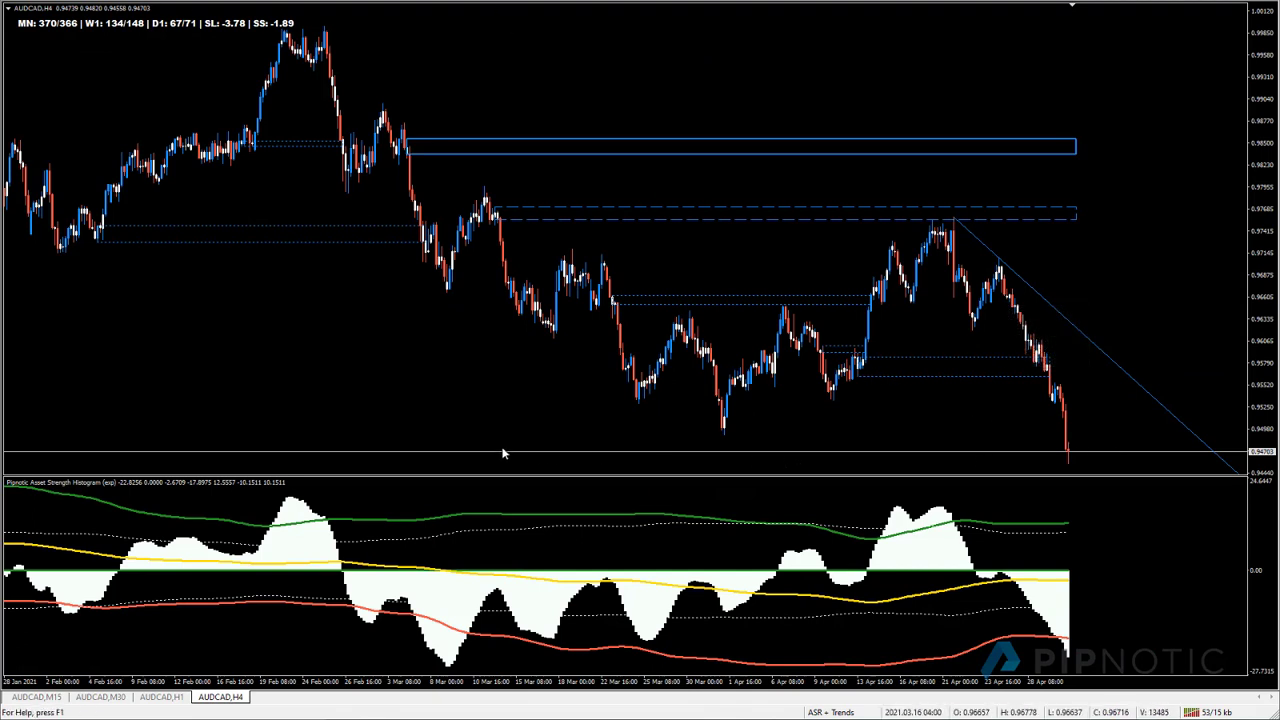
scroll(507, 169, "up", 10)
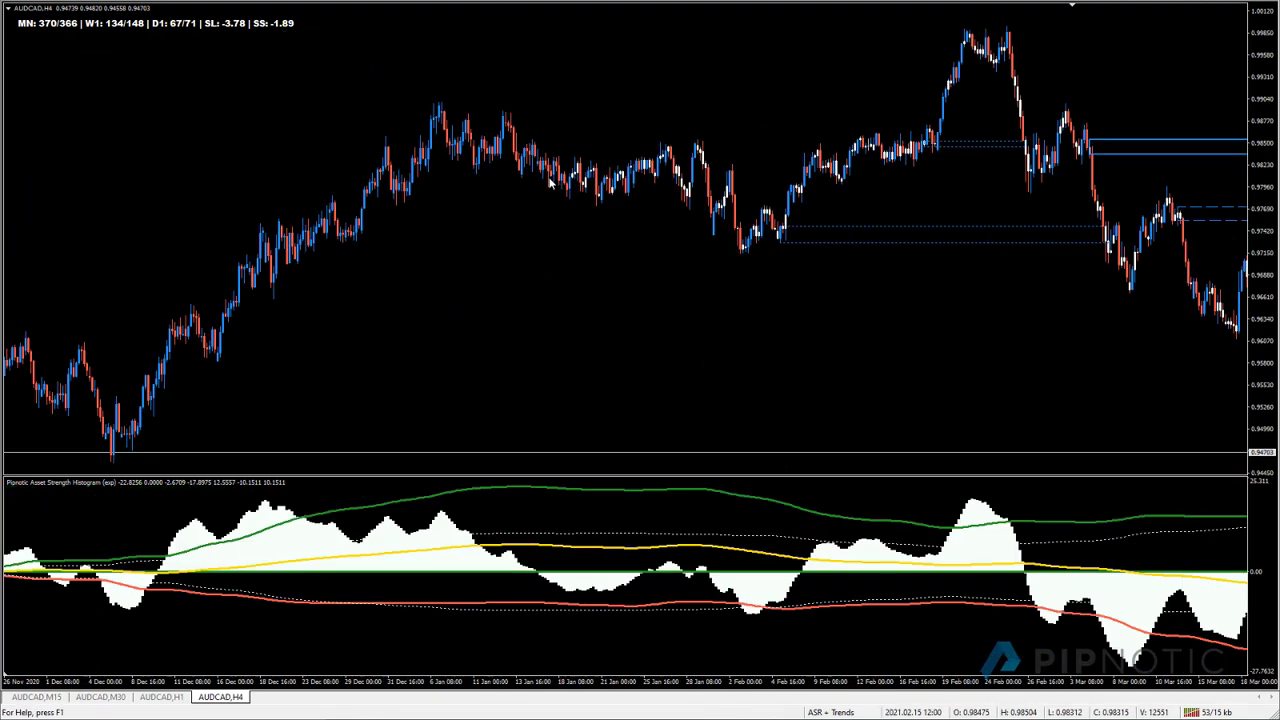
scroll(559, 183, "up", 5)
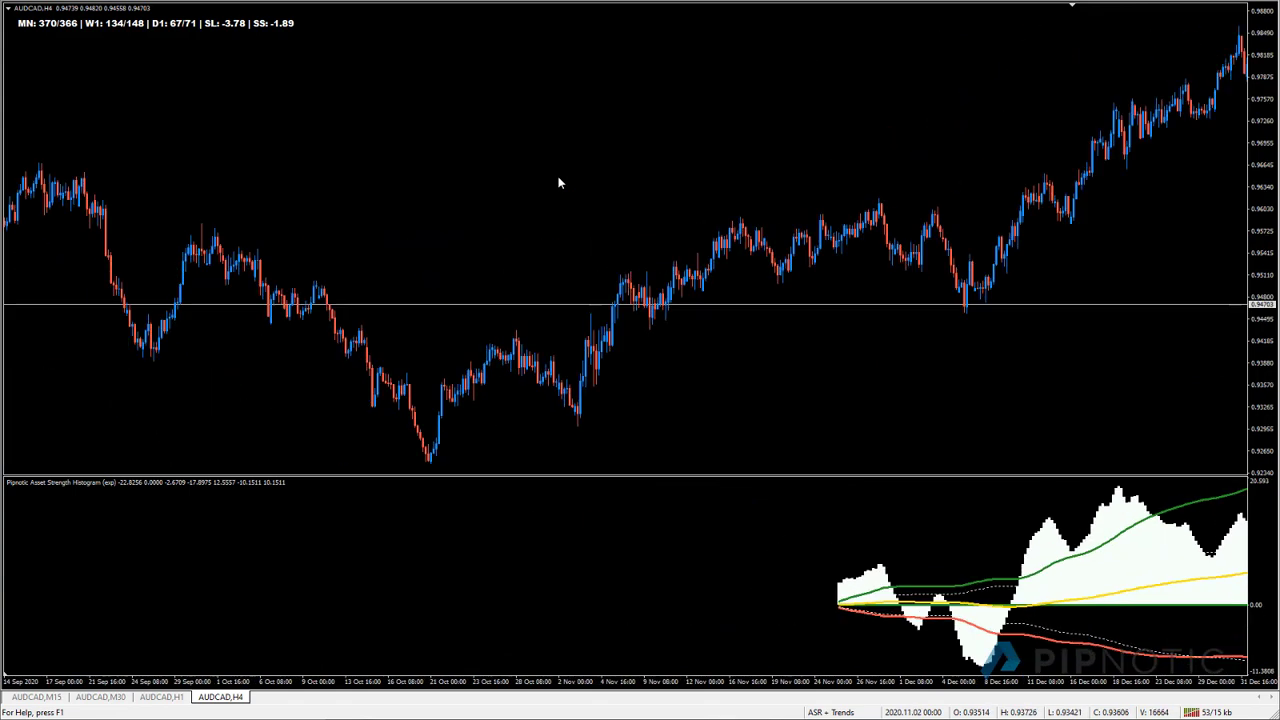
scroll(559, 183, "up", 3)
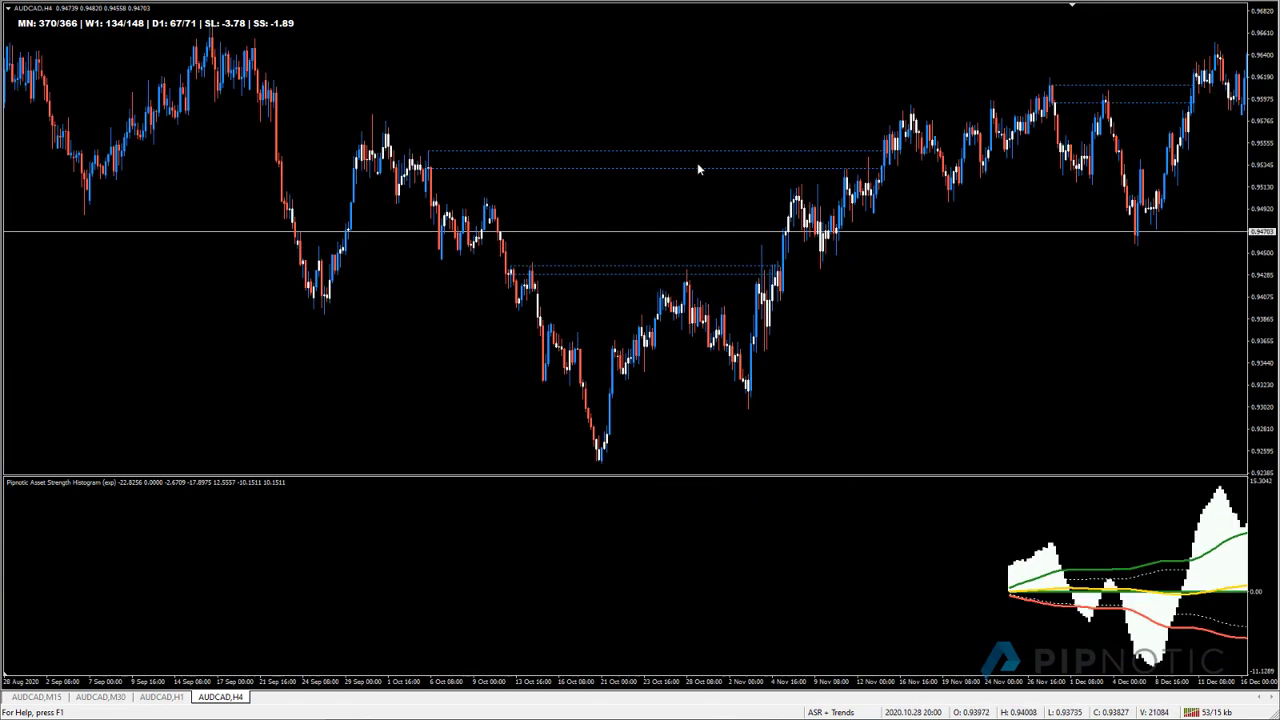
scroll(746, 186, "down", 3)
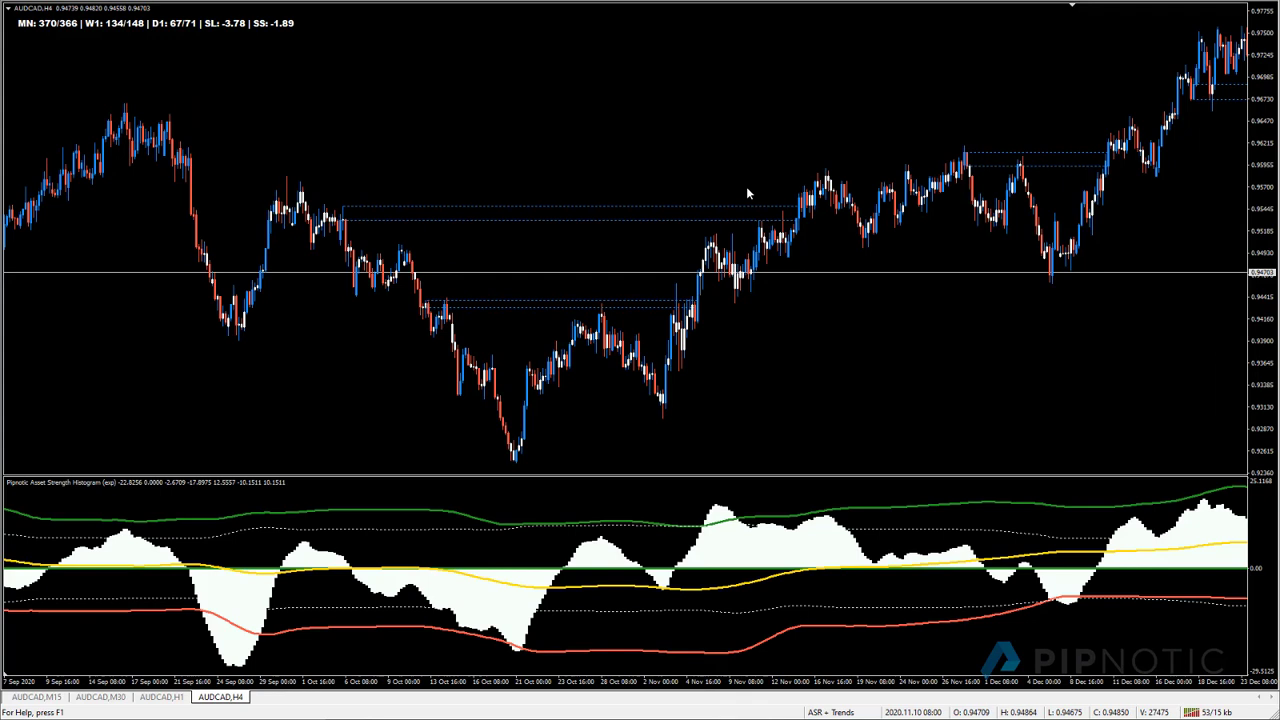
scroll(770, 190, "down", 2)
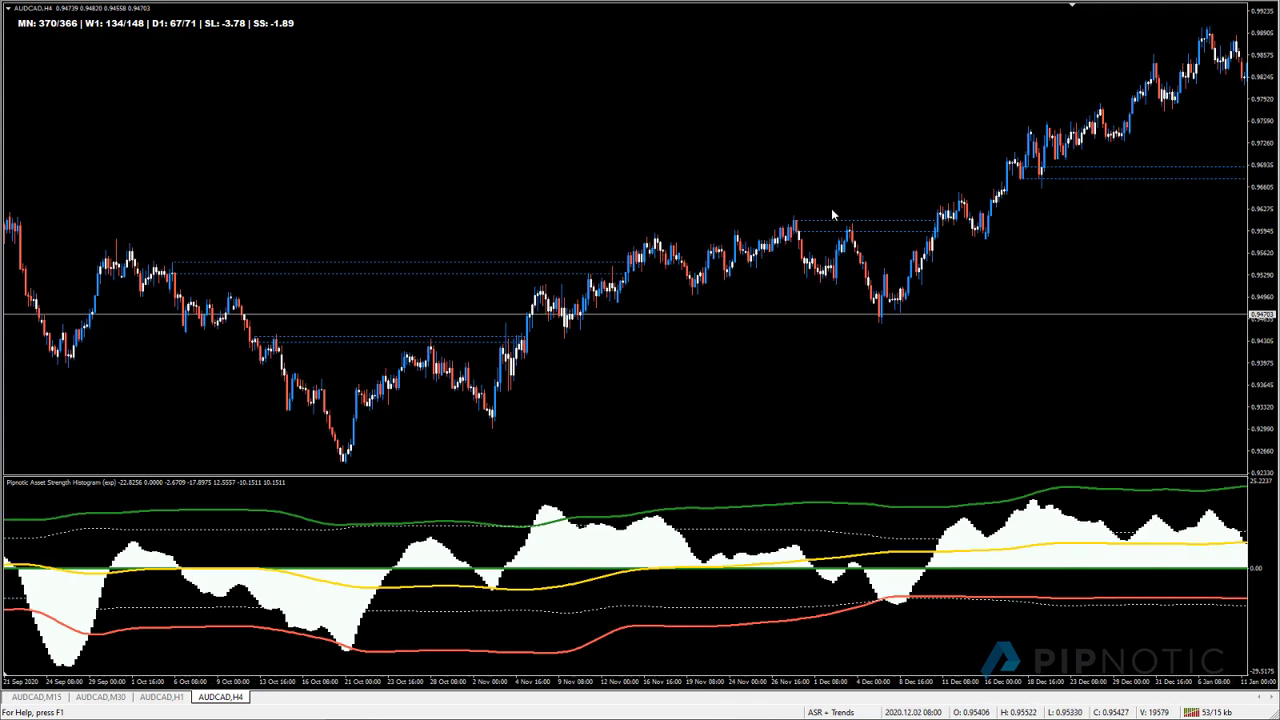
scroll(831, 210, "down", 2)
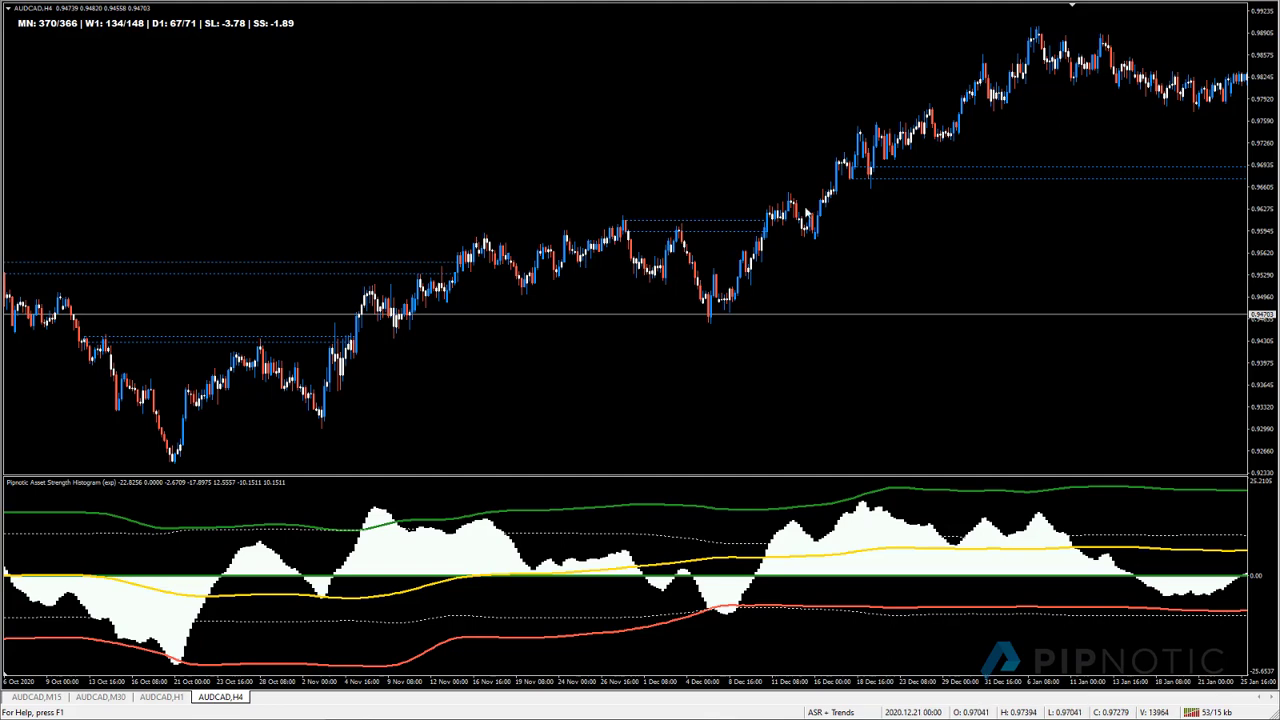
scroll(826, 203, "down", 15)
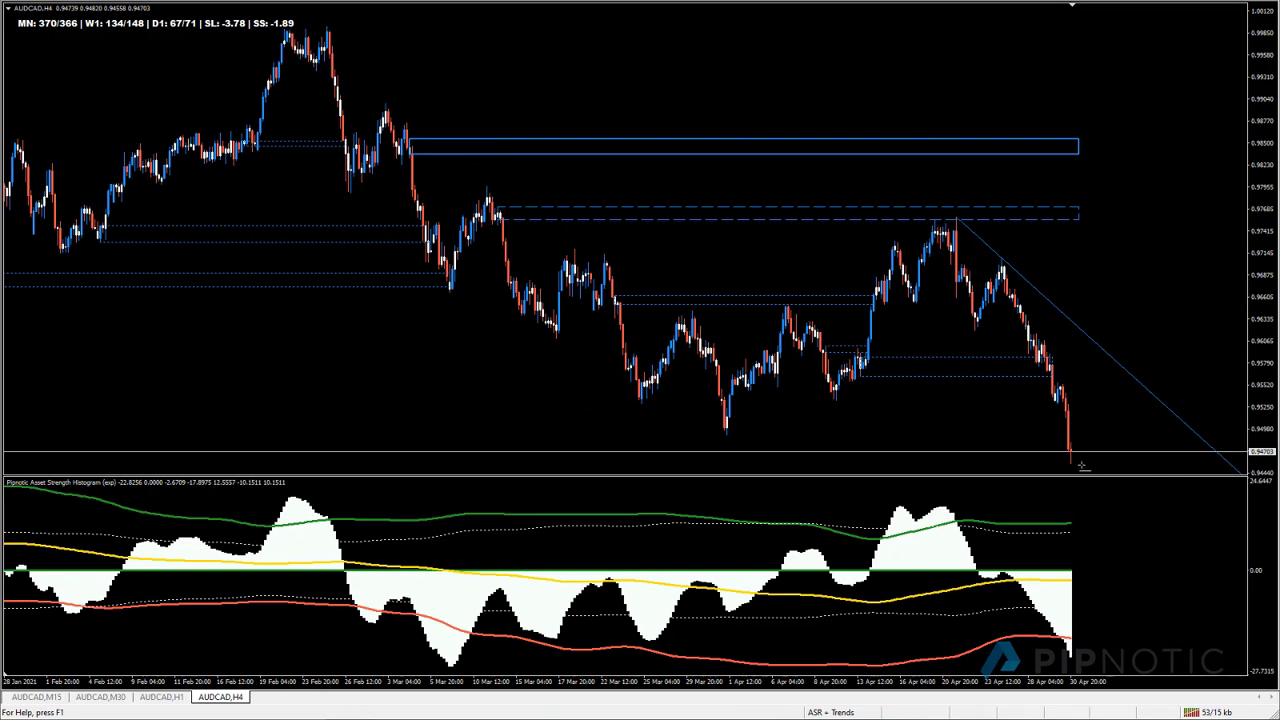
scroll(901, 345, "up", 15)
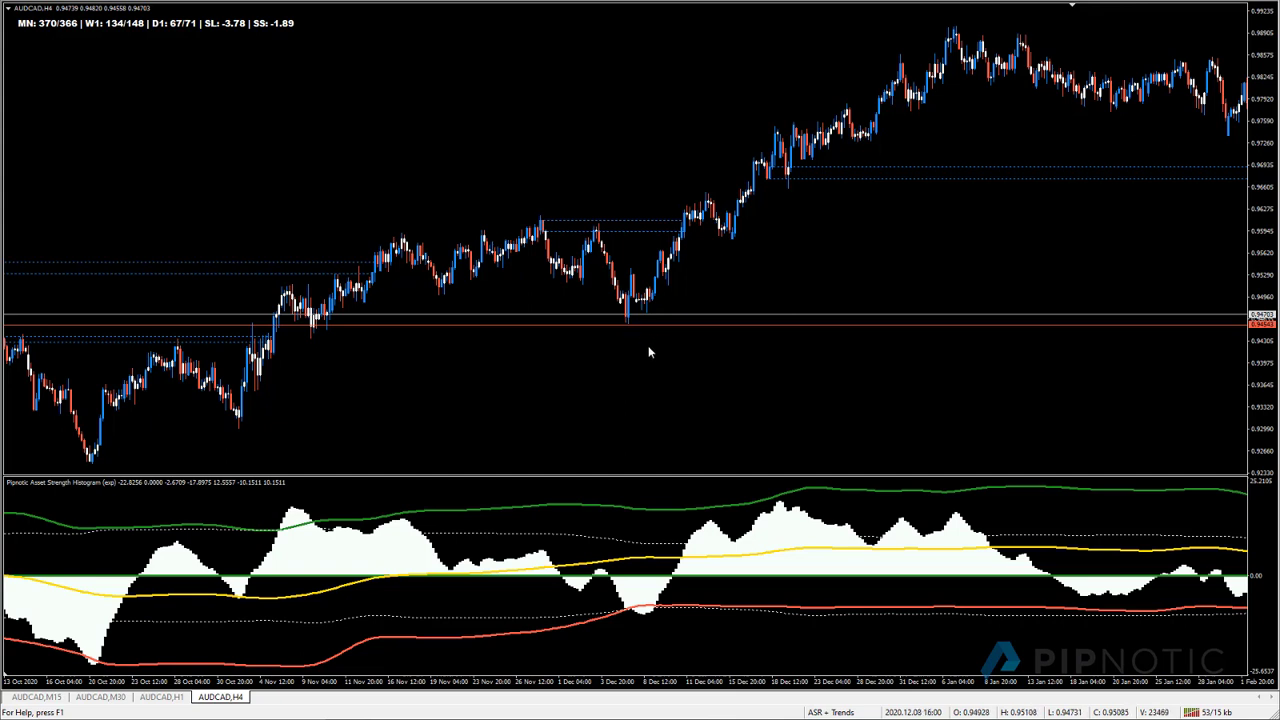
scroll(430, 361, "up", 2)
scroll(440, 356, "up", 2)
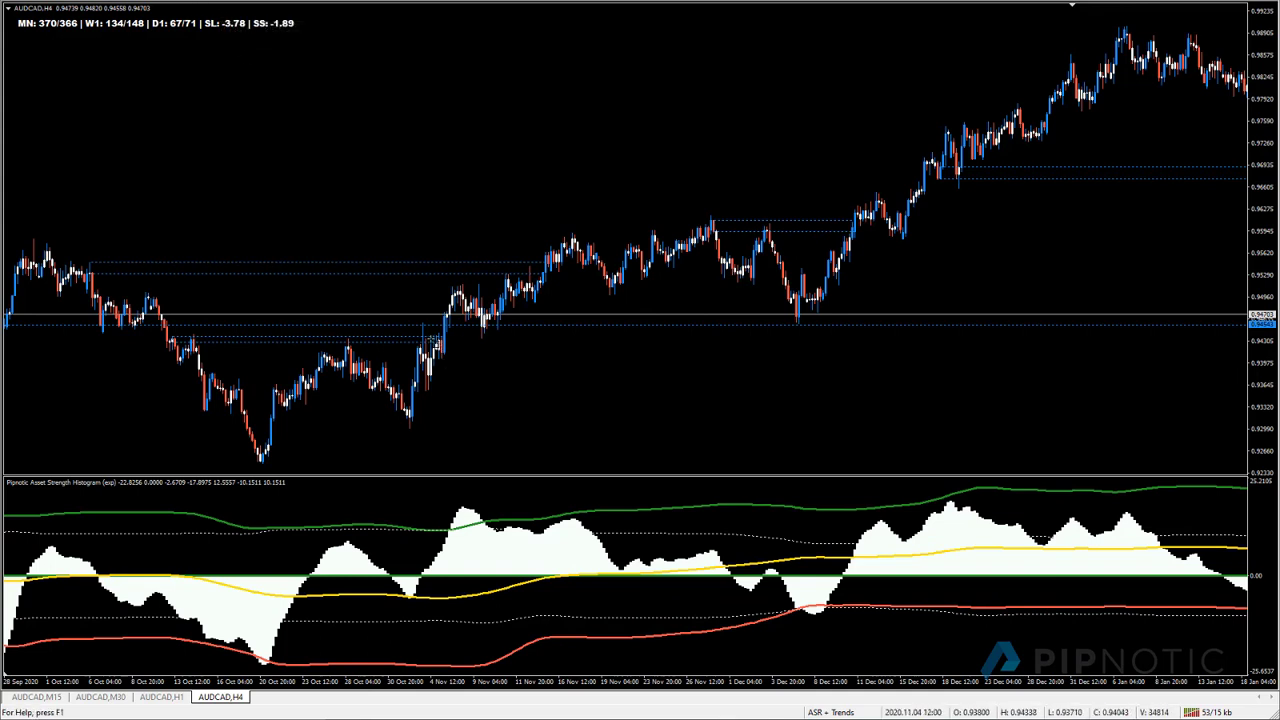
Draw a rectangle zone at the early-November 2020 breakout base, extending its left edge to the breakout candle.
mouse_move(431, 339)
left_mouse_down()
mouse_move(500, 370)
mouse_move(424, 366)
left_mouse_up()
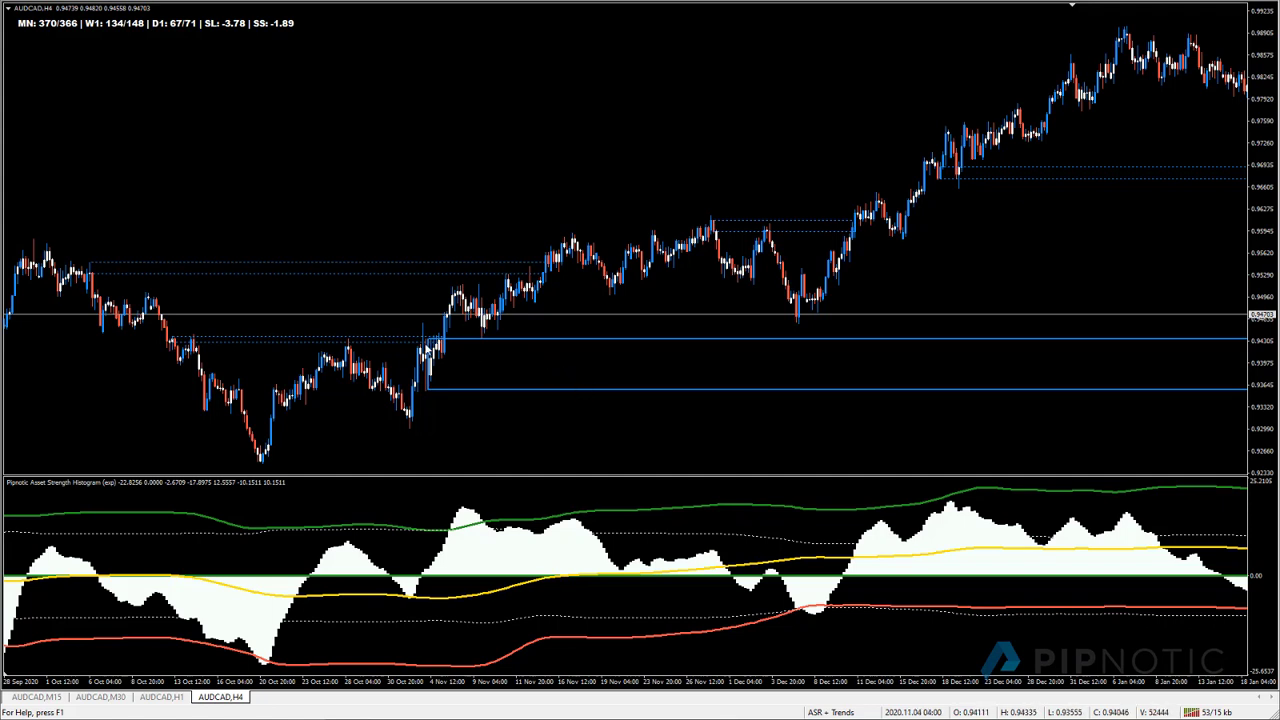
left_click_drag(427, 345, 412, 343)
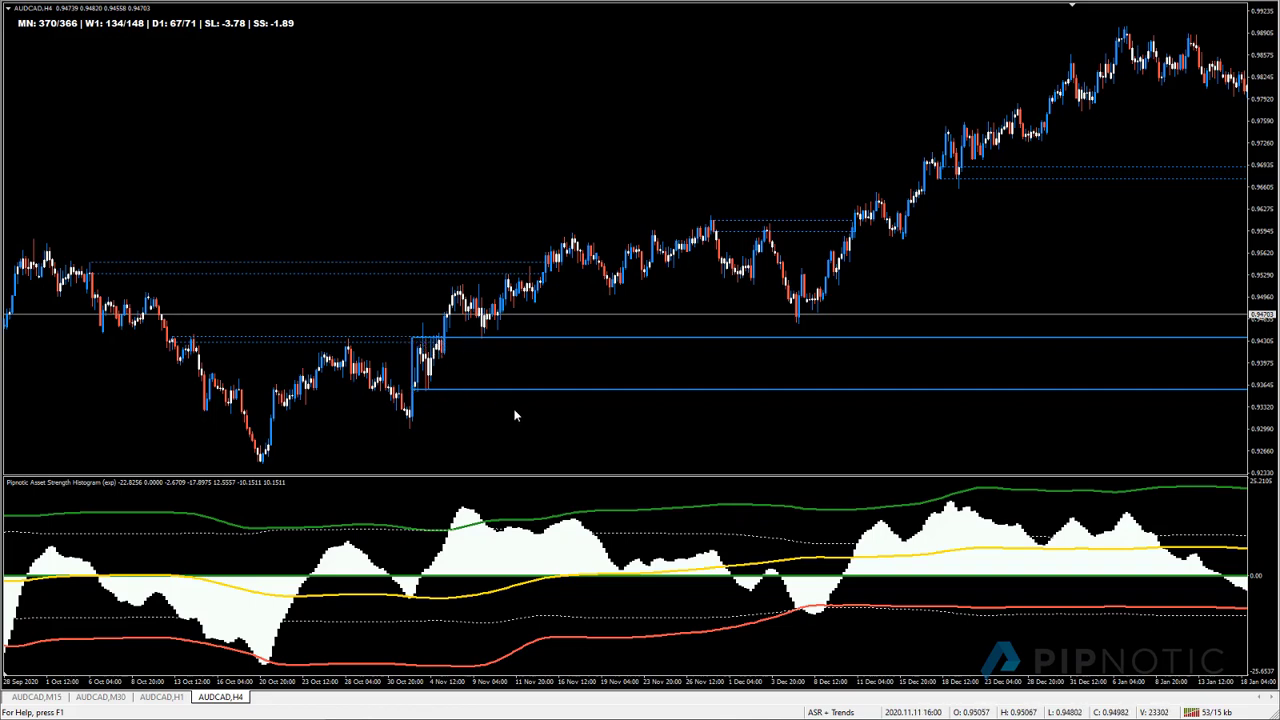
scroll(591, 414, "down", 6)
scroll(573, 377, "down", 4)
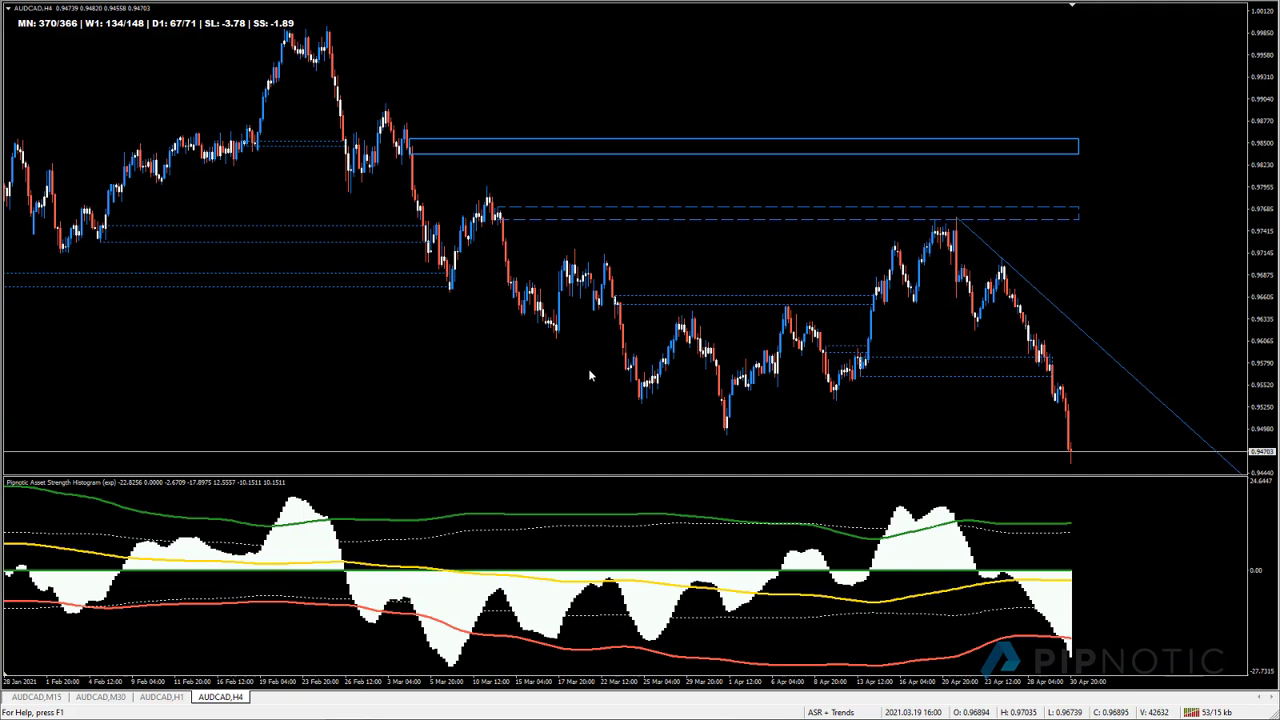
Draw a rectangle around the late-April AUDCAD pause, roughly 0.95632 to 0.96148.
left_click_drag(1266, 196, 1262, 155)
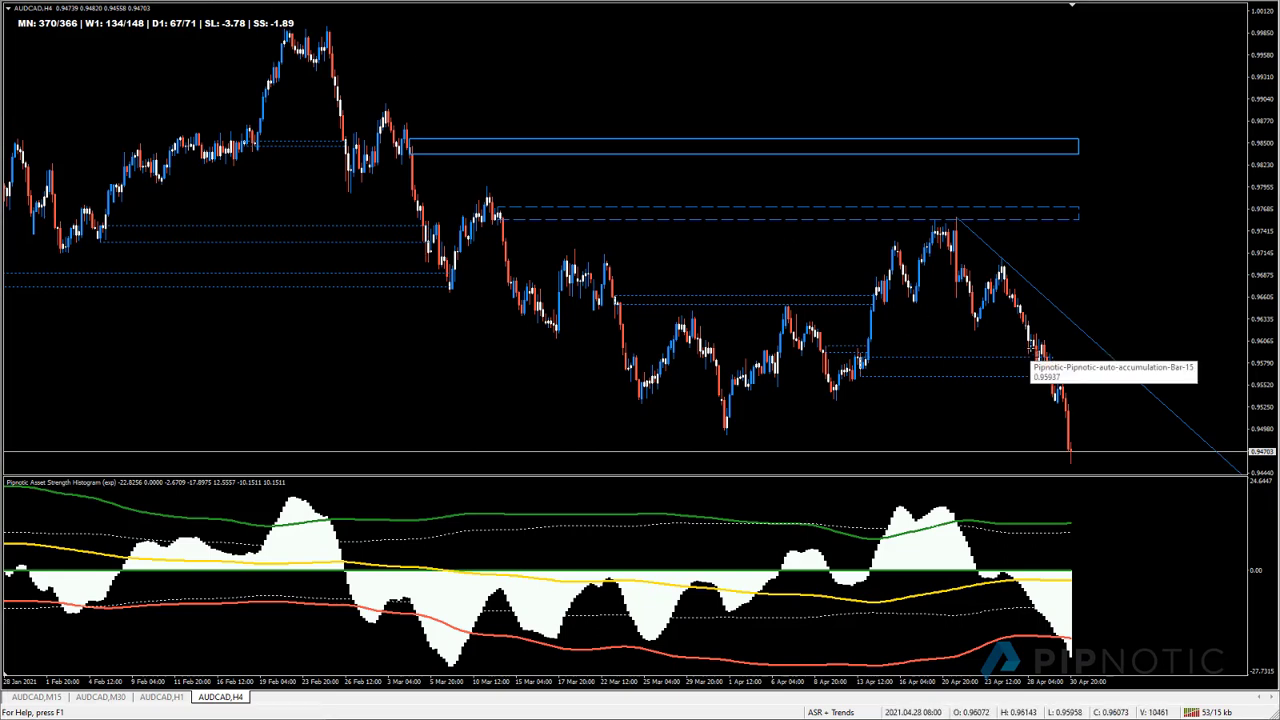
left_click_drag(1025, 320, 1090, 376)
left_click_drag(1026, 326, 1018, 336)
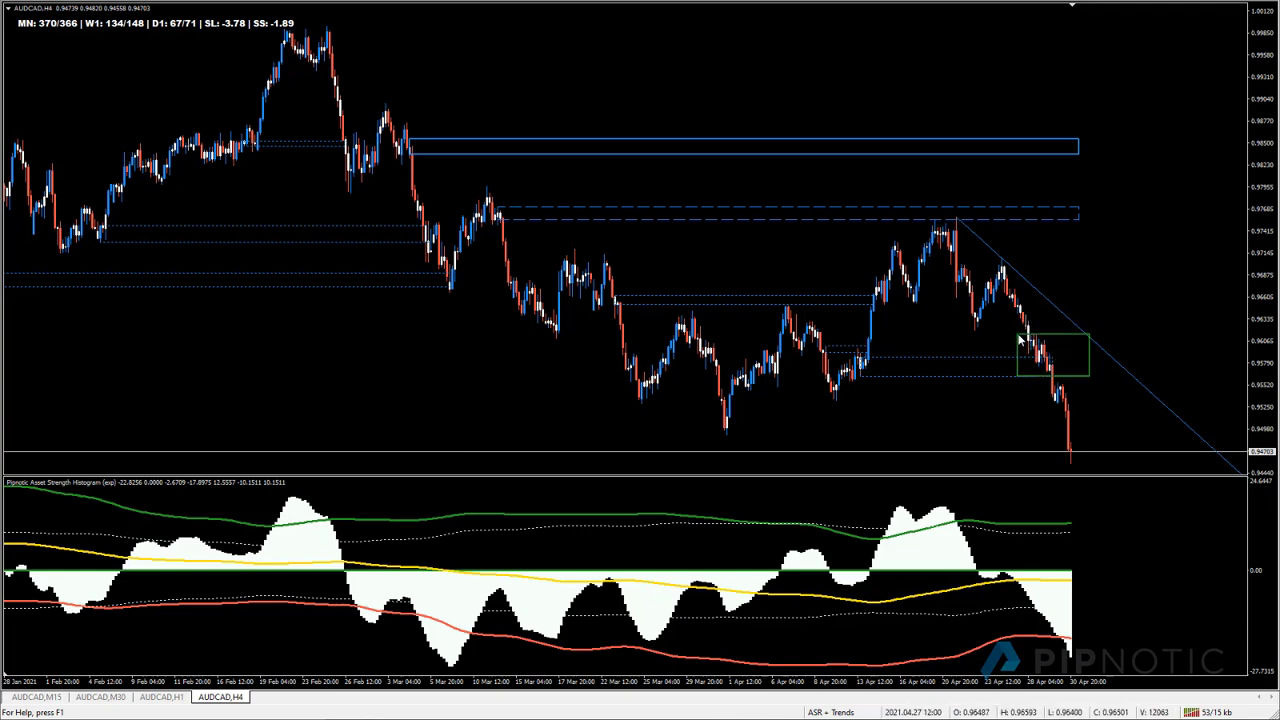
Compress the price scale and measure with the crosshair from current price down to the lower zone.
left_click_drag(1262, 250, 1268, 295)
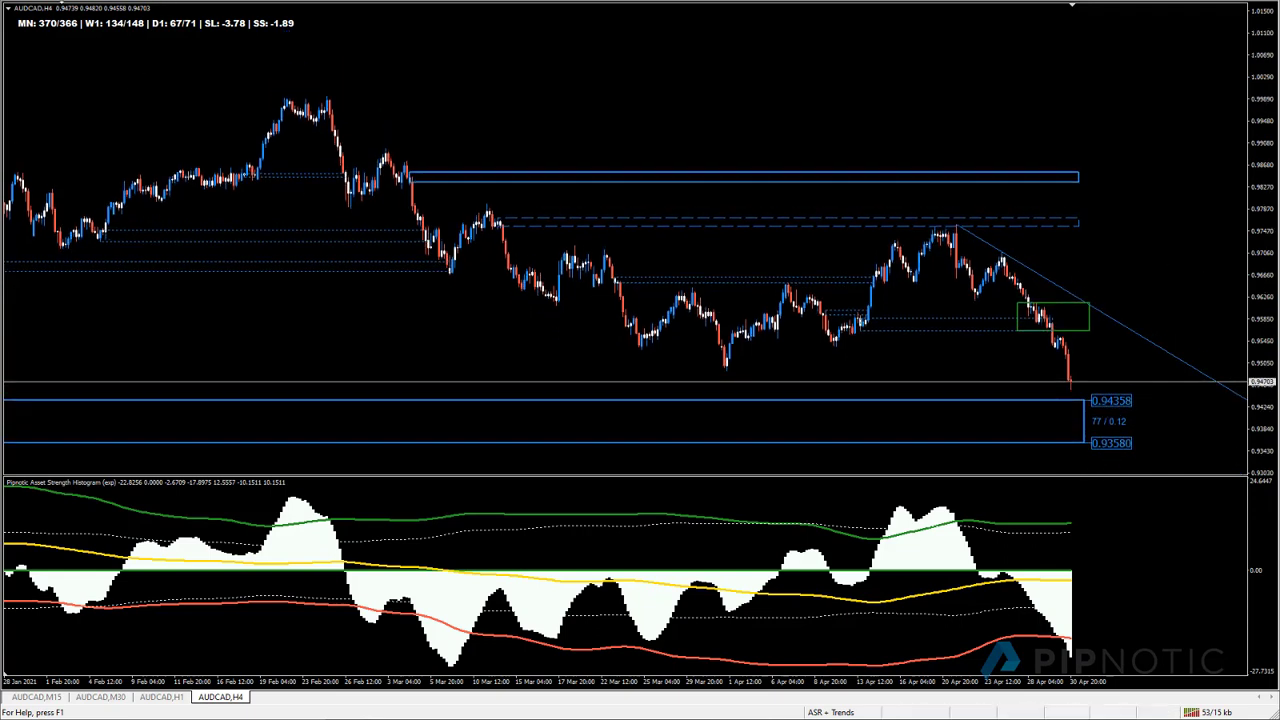
middle_click(1077, 300)
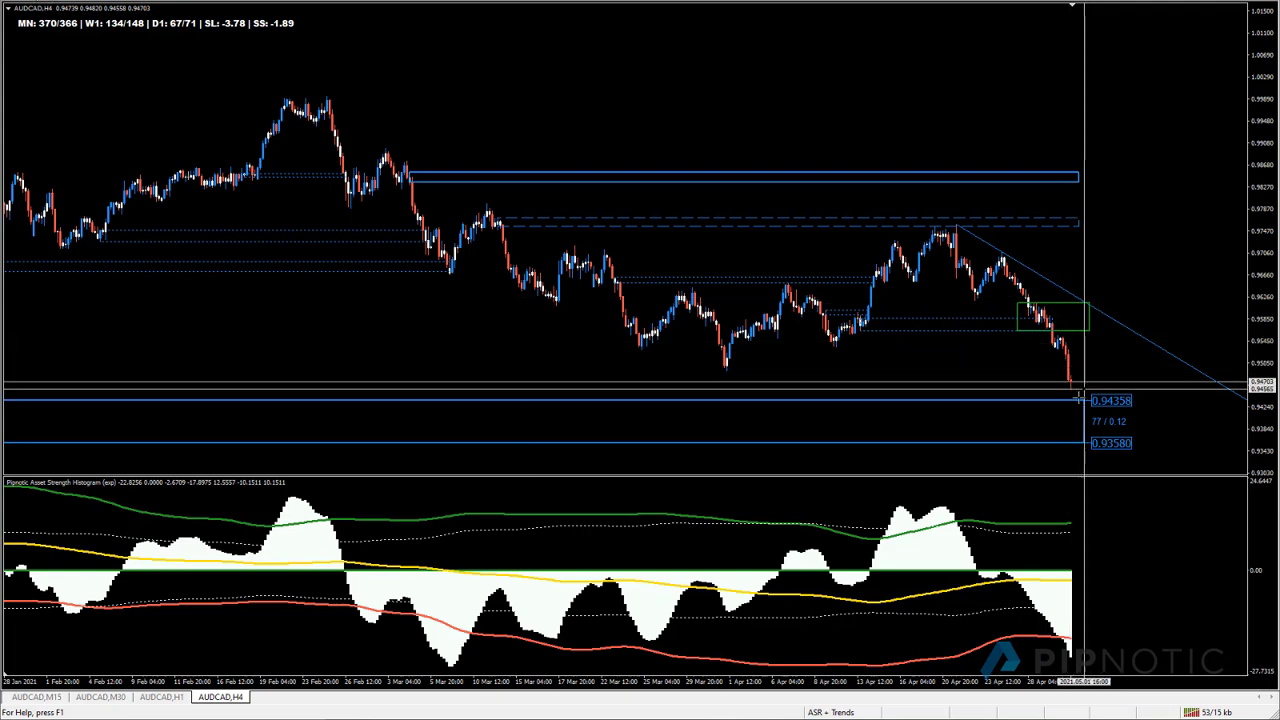
left_click_drag(1078, 400, 1070, 329)
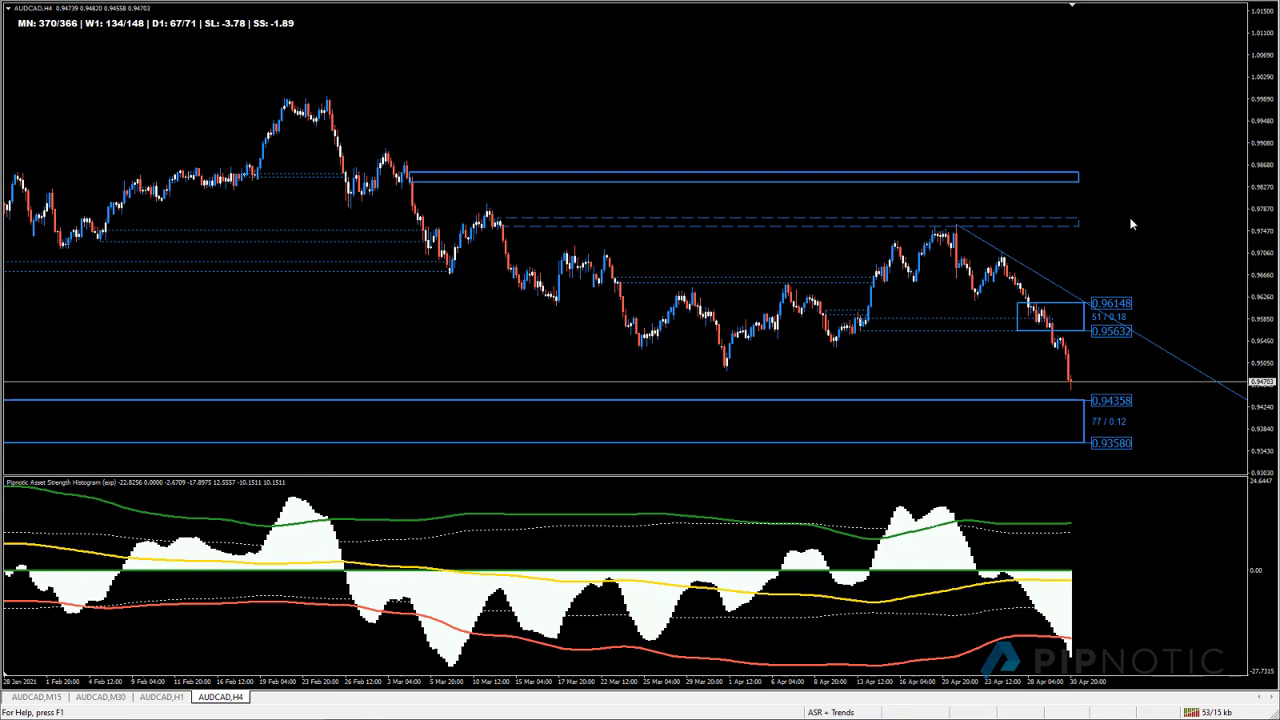
left_click_drag(1262, 398, 1237, 246)
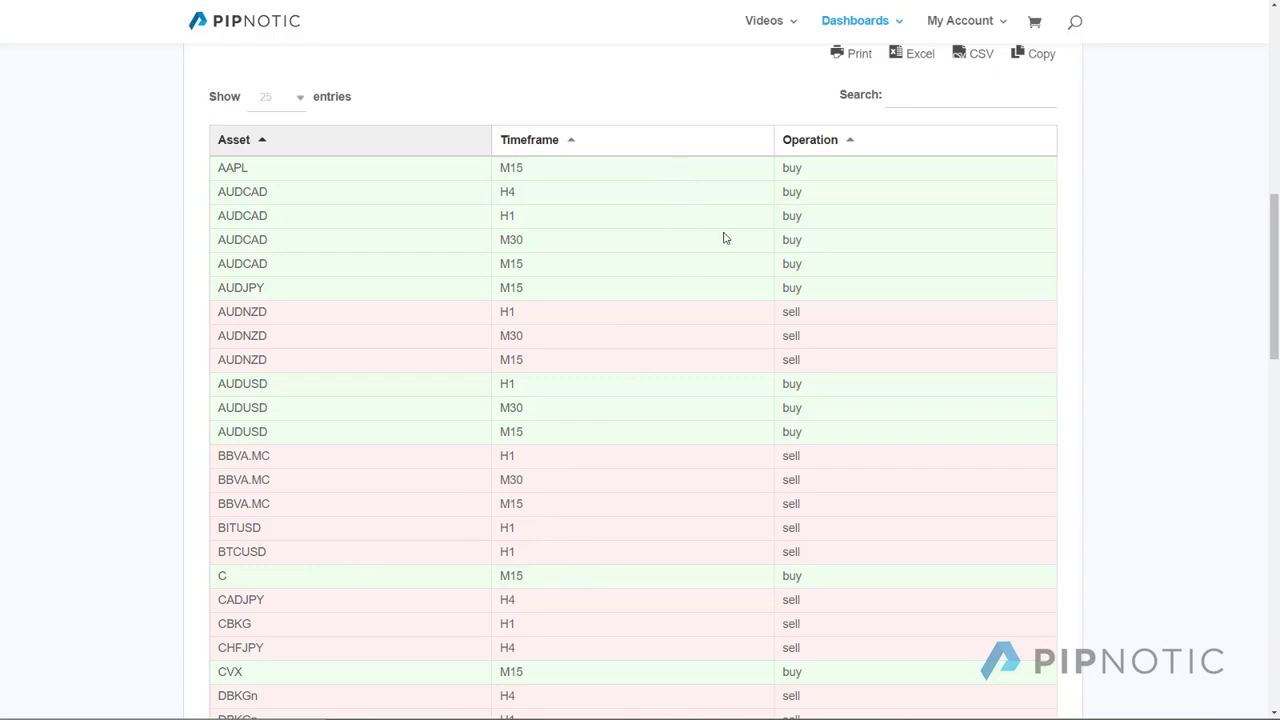
Filter the Asset column by ETH to review the ETHBTC and ETHUSD sells, then clear the filter.
scroll(631, 385, "down", 3)
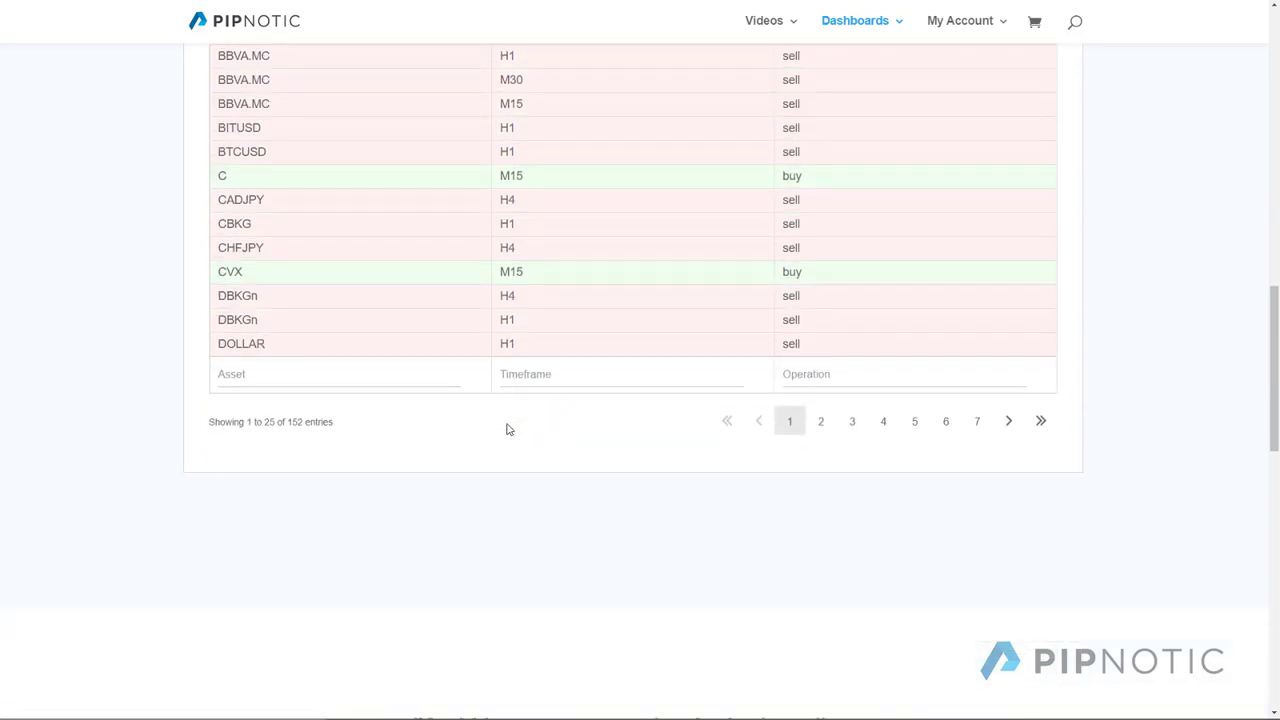
left_click(353, 438)
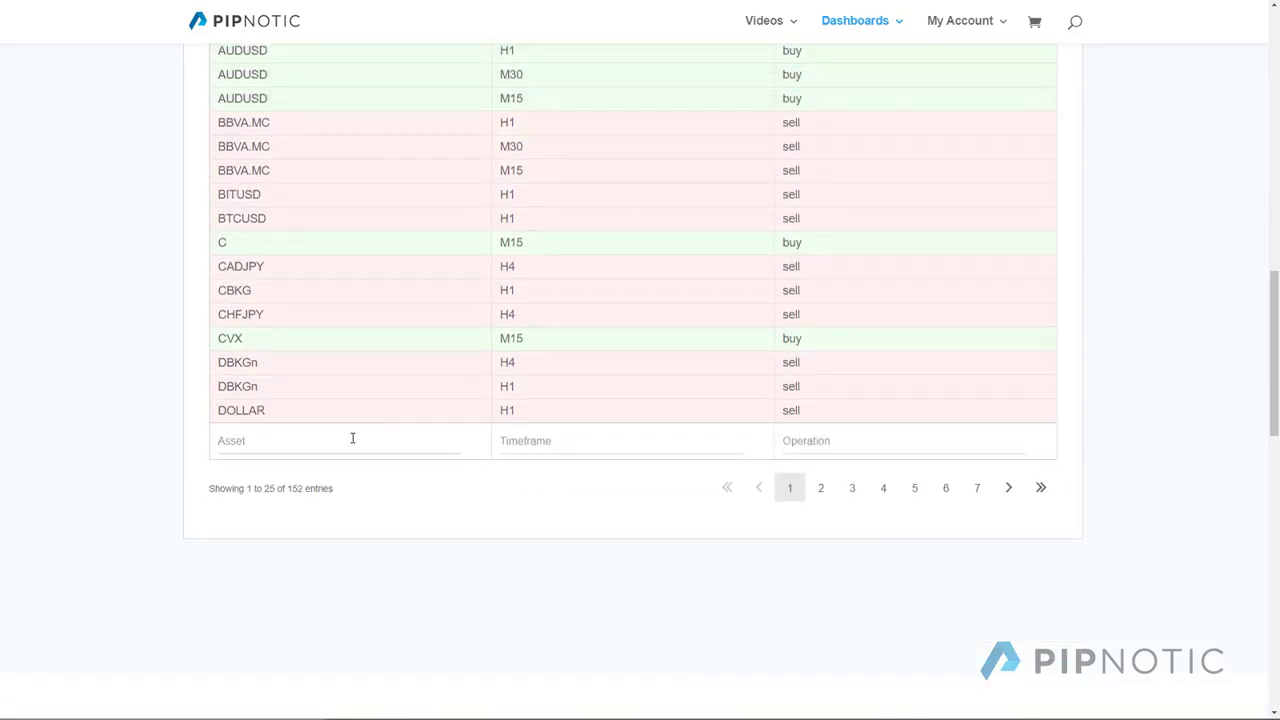
type("ETH")
scroll(352, 438, "up", 1)
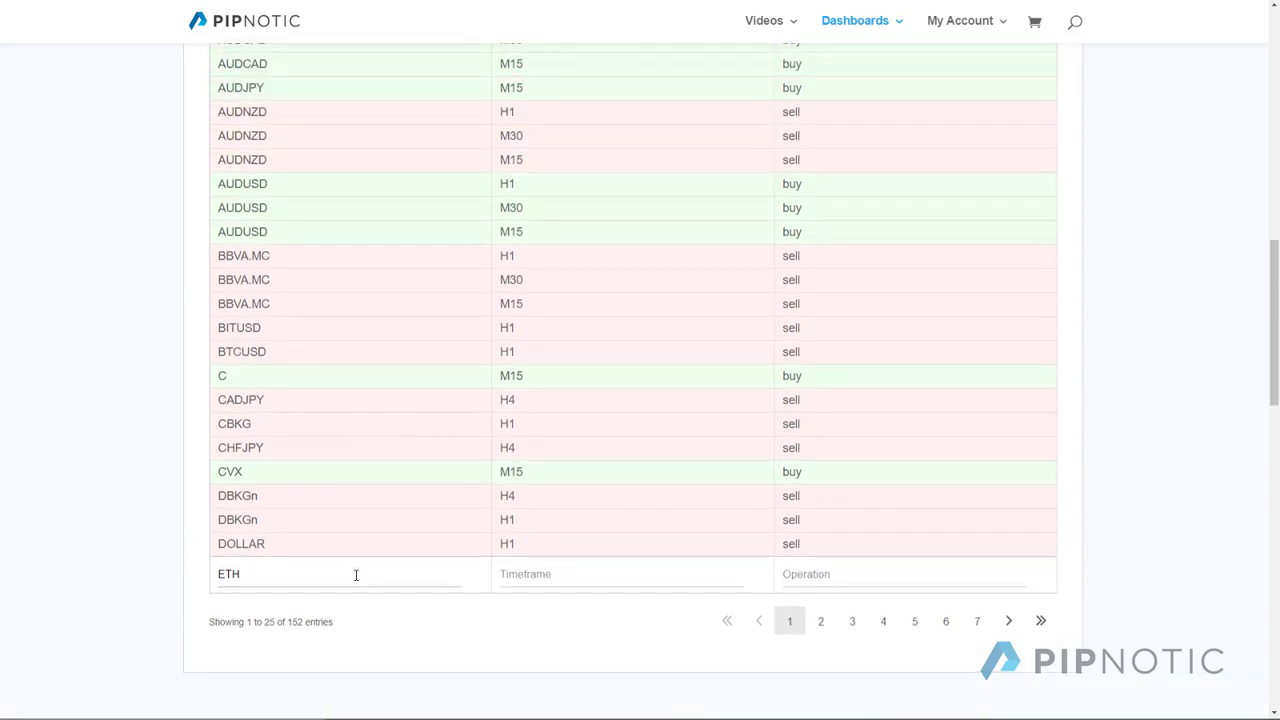
key("Return")
scroll(948, 521, "up", 3)
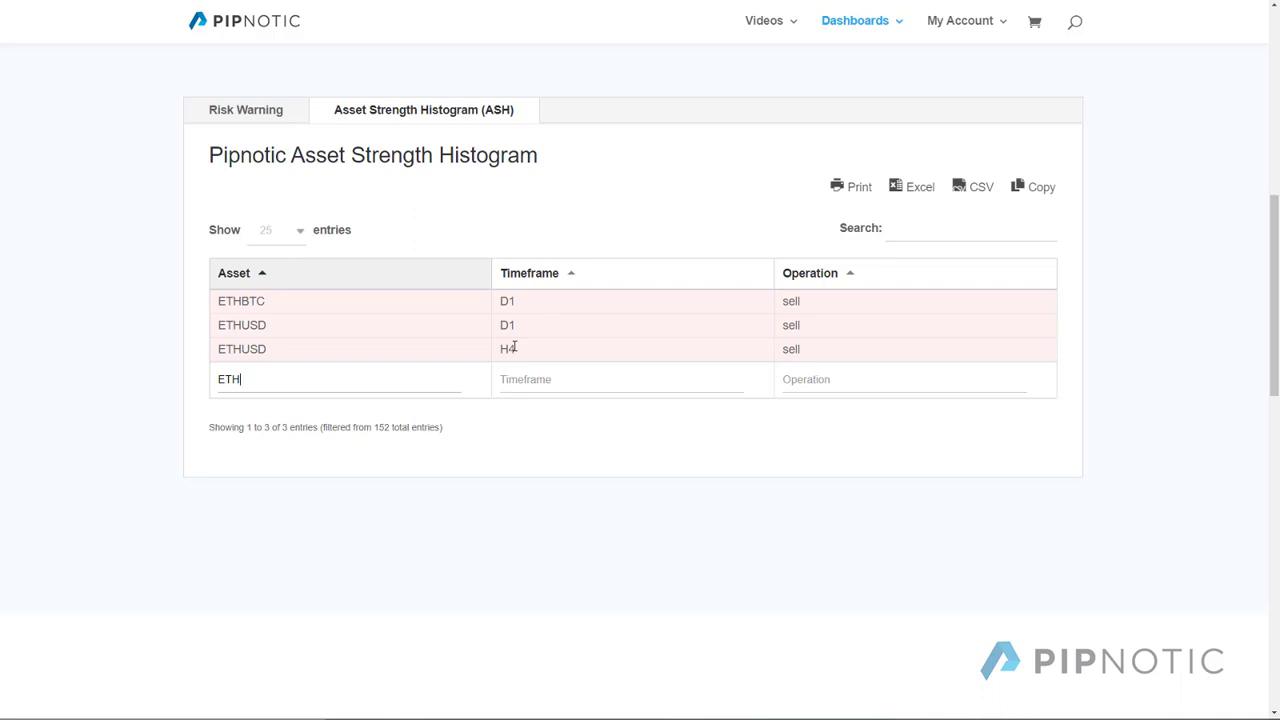
key("BackSpace")
key("BackSpace")
key("BackSpace")
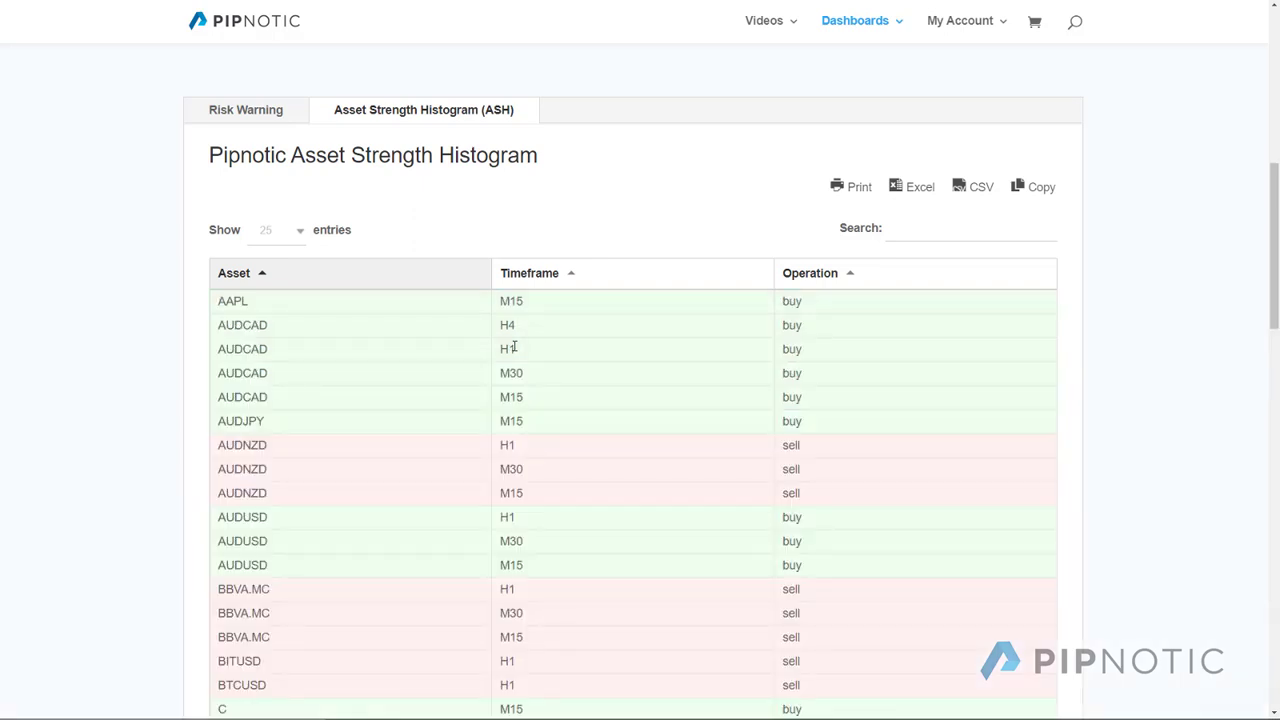
Filter the assets by XRP to see the XRPBIT and XRPUSD D1 sells, then delete the filter text.
type("XRP")
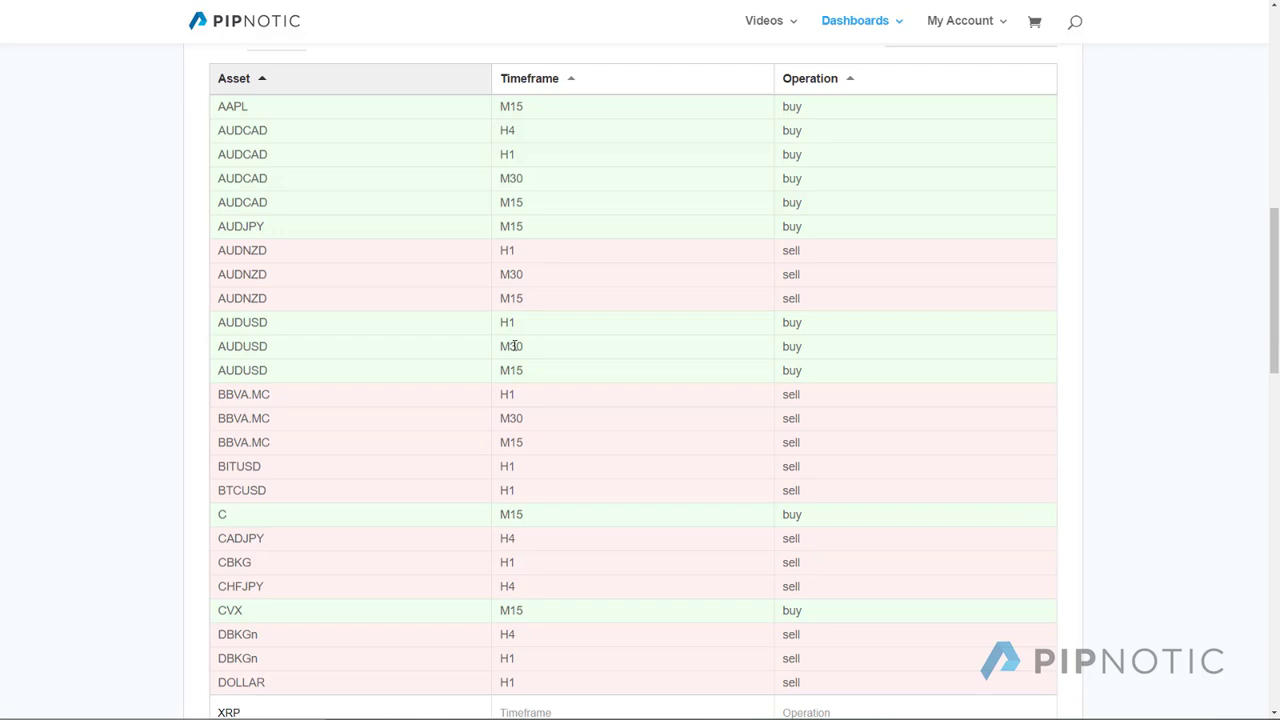
scroll(43, 296, "down", 3)
left_click(591, 450)
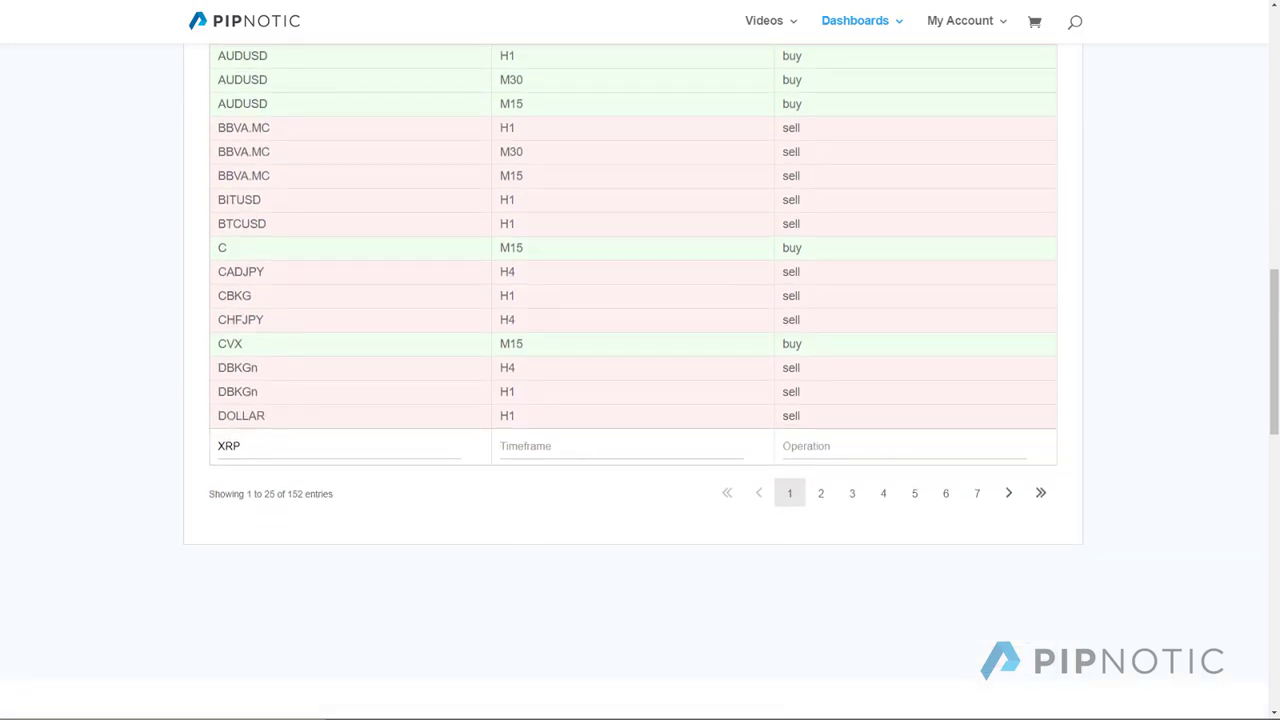
left_click(845, 285)
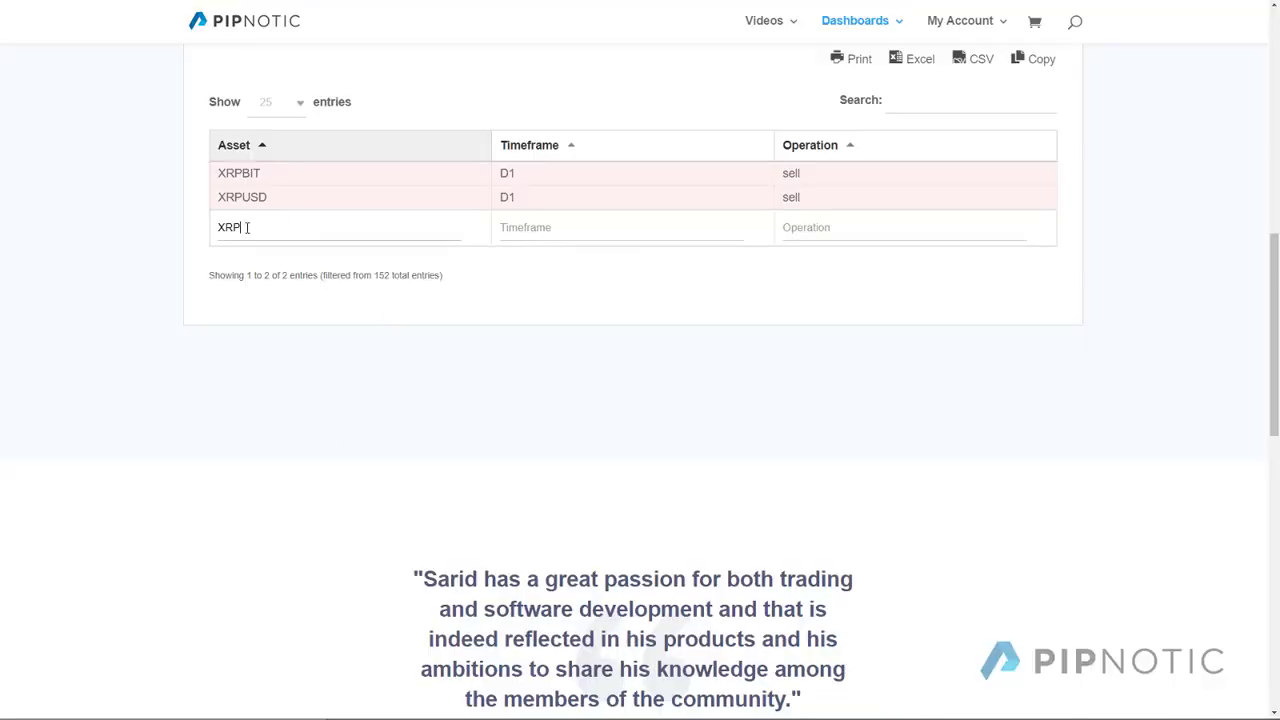
left_click_drag(247, 227, 212, 233)
key("BackSpace")
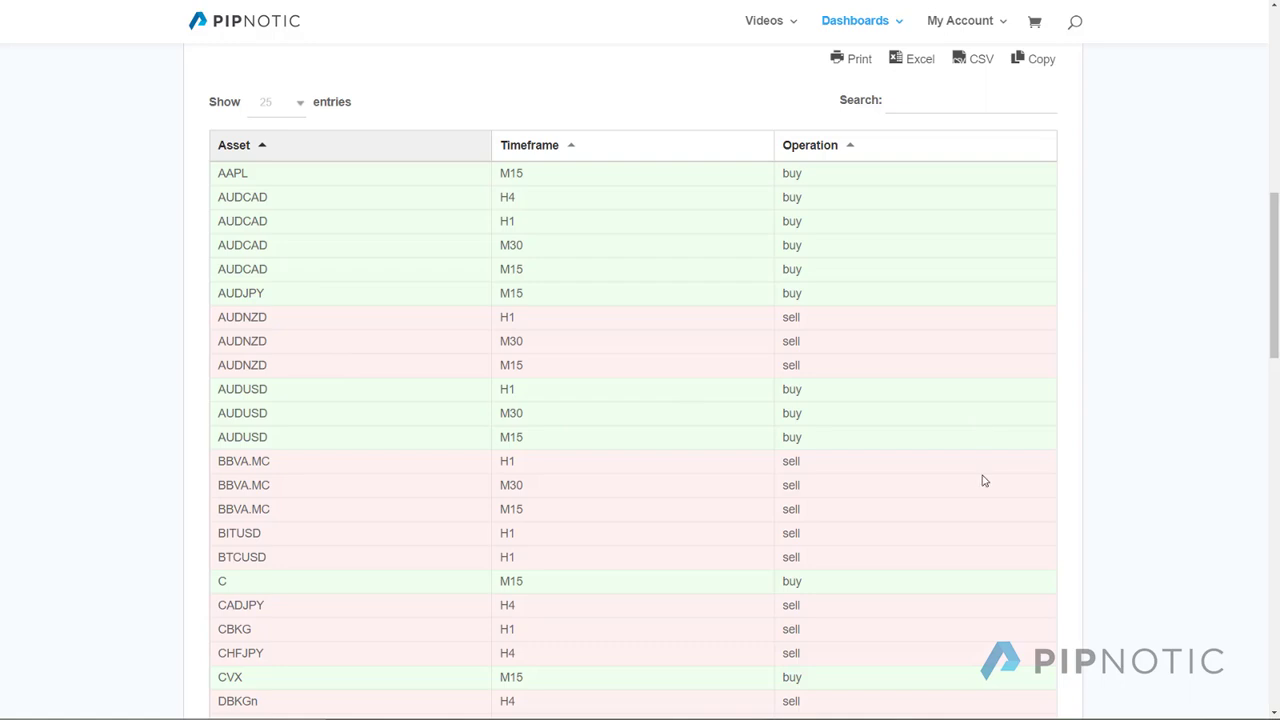